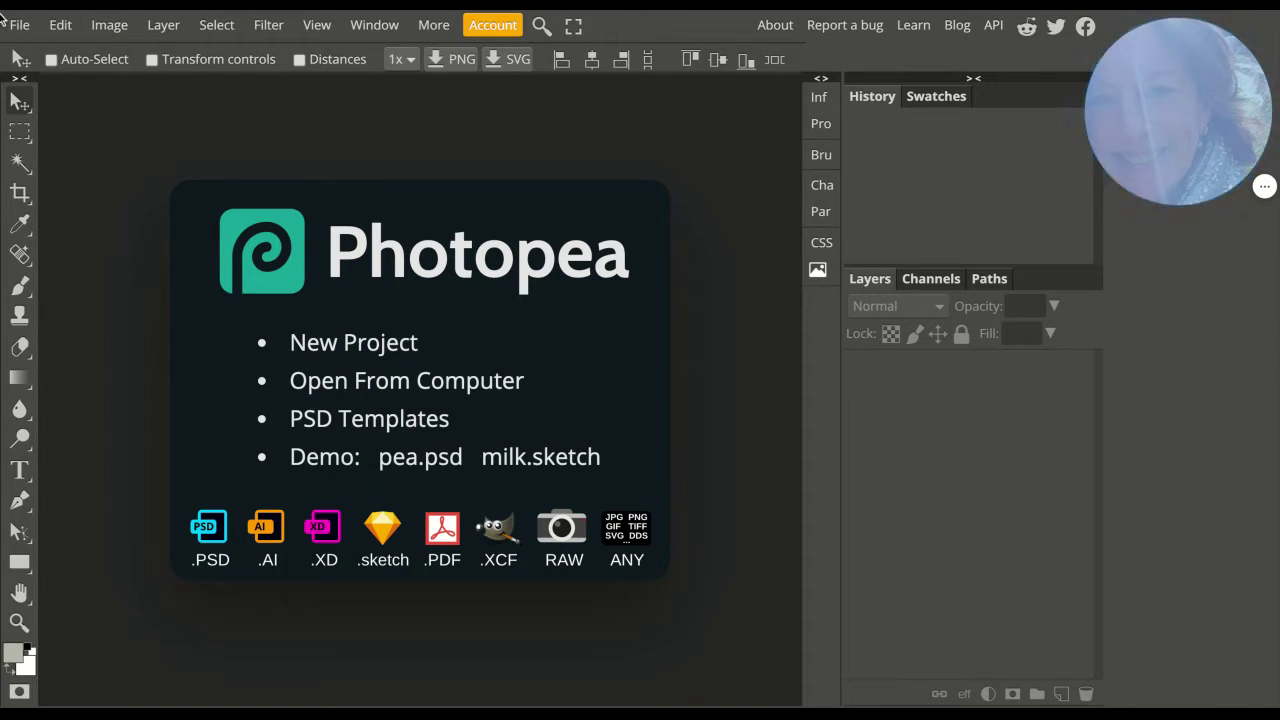
Open the portrait photo of the long-haired woman from the computer.
left_click(17, 27)
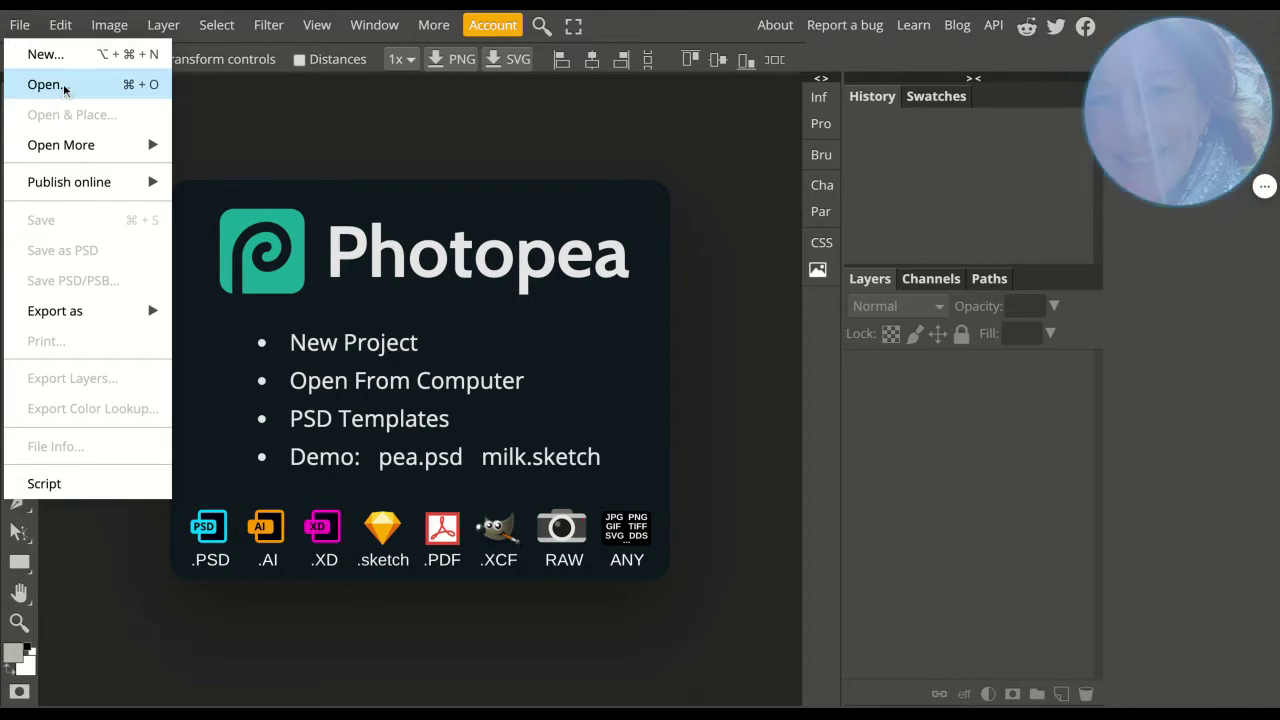
left_click(63, 87)
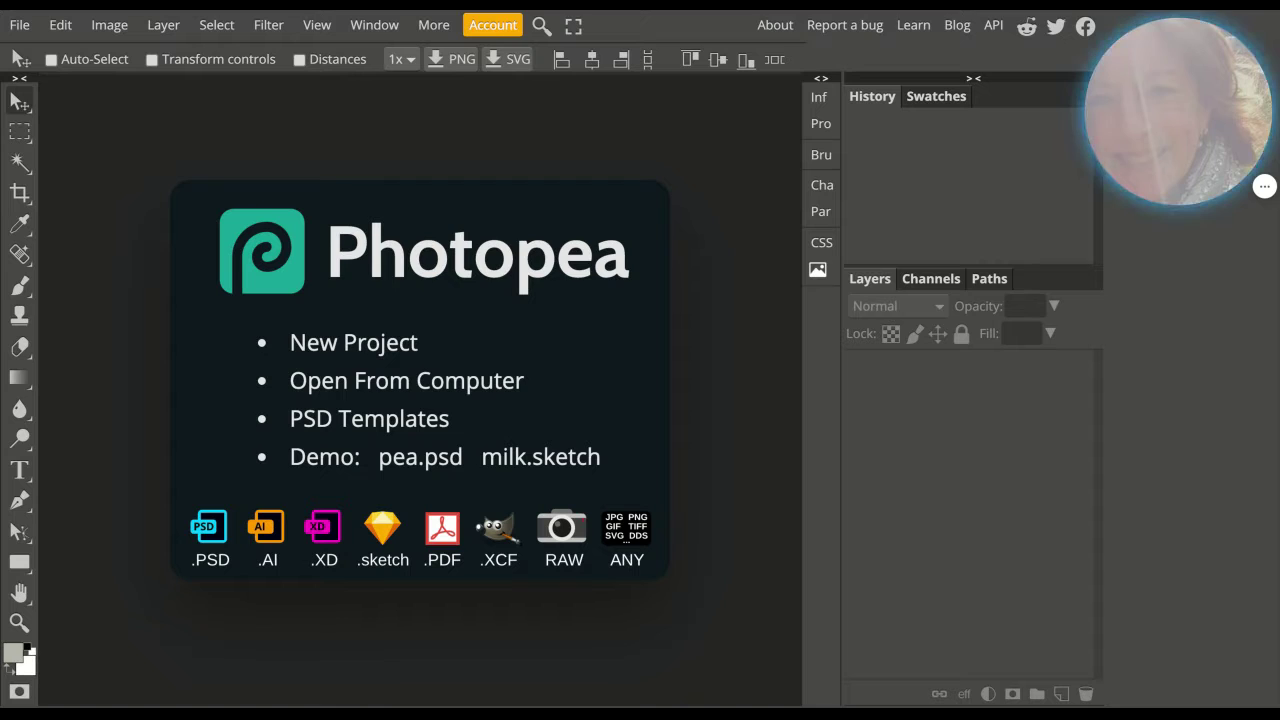
key("Return")
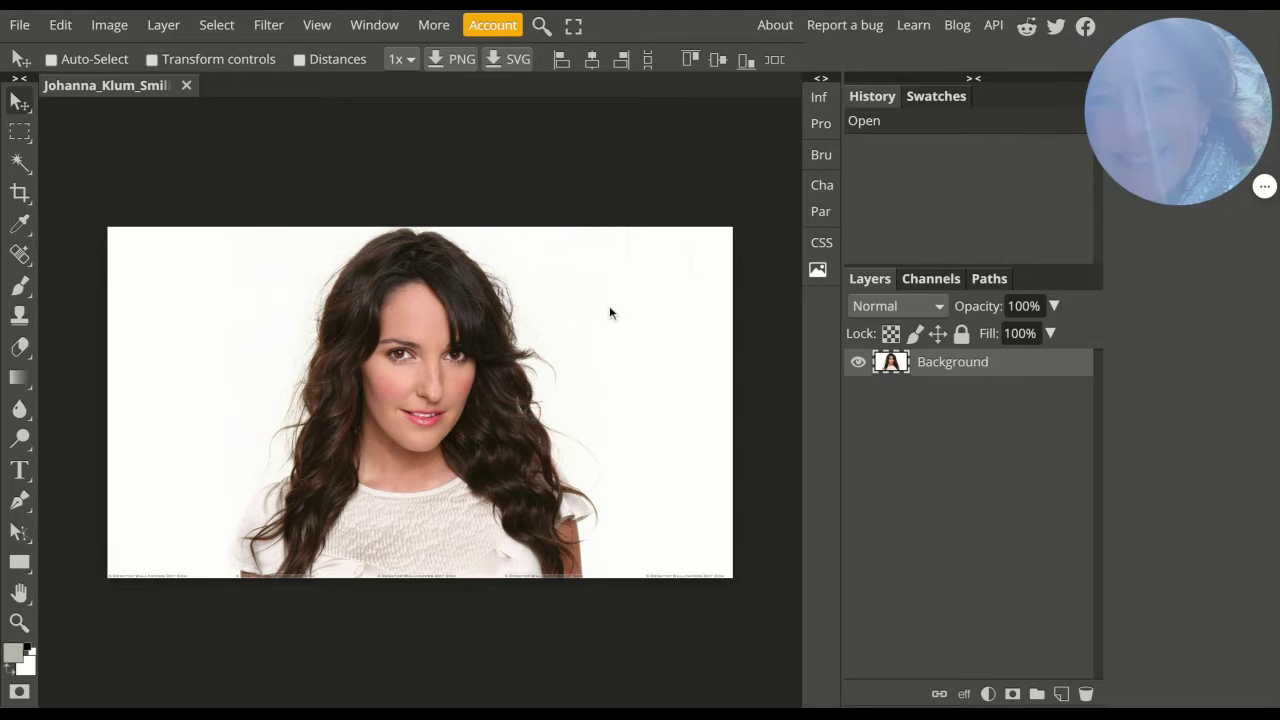
Select the whole woman, including her hair and white shirt, using the Quick Selection tool with a size 60 brush.
key("ctrl+plus")
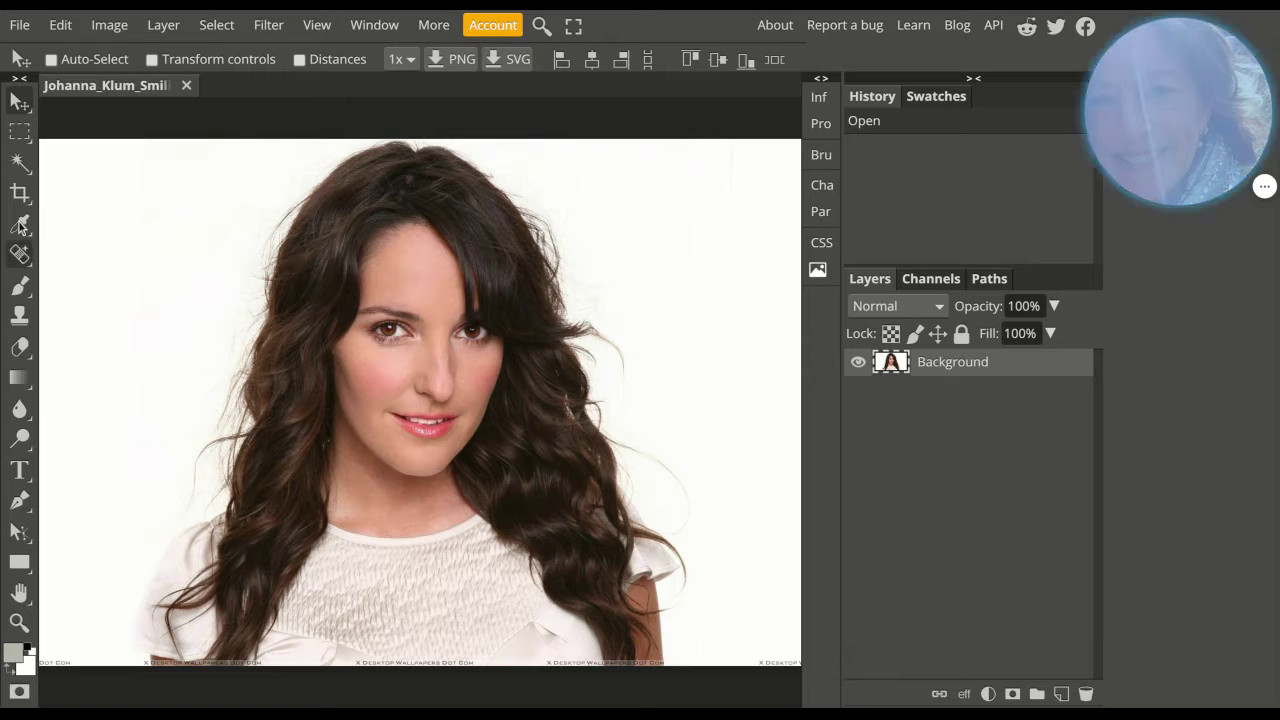
left_click(20, 160)
left_click(100, 194)
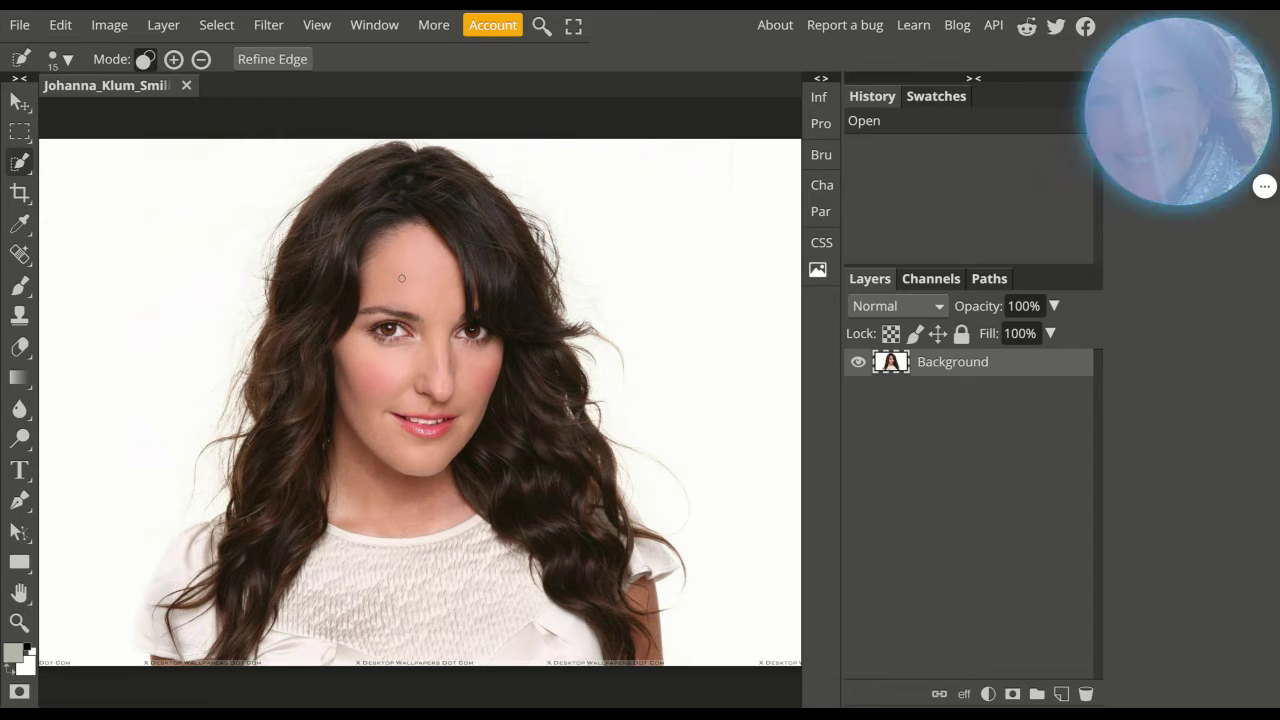
key("bracketright")
key("bracketright")
key("bracketright")
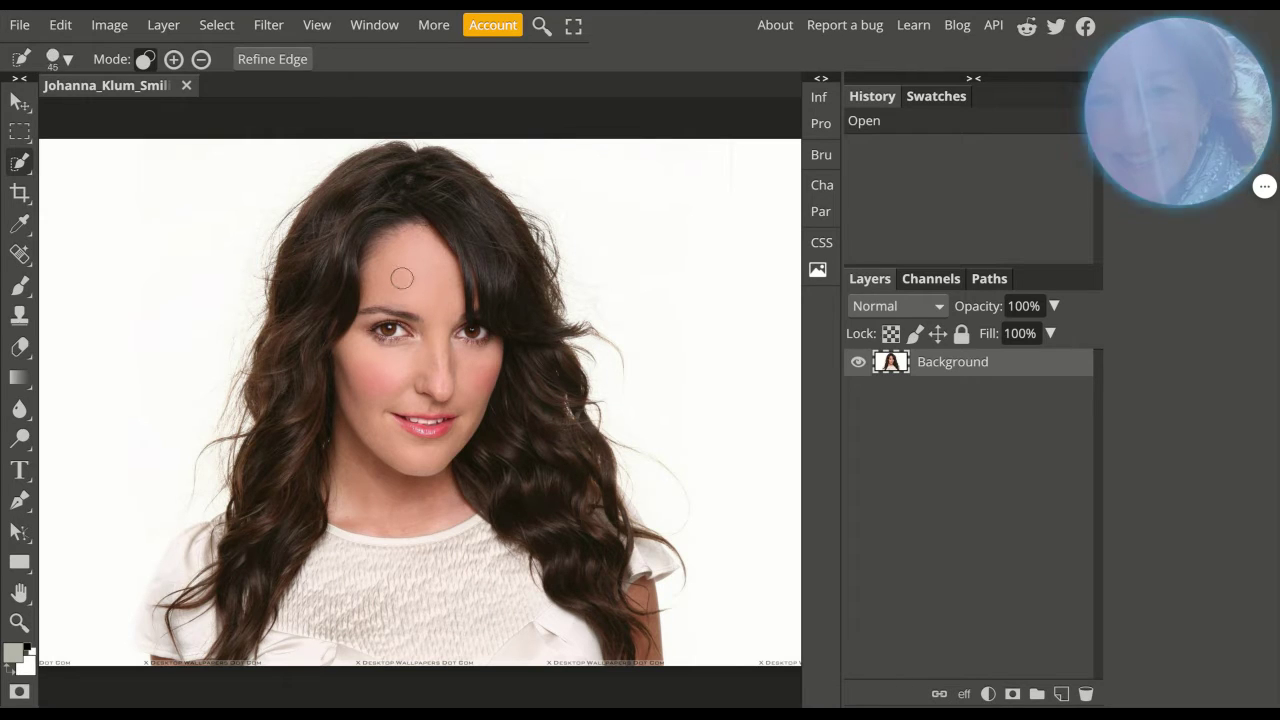
key("bracketright")
left_click(388, 272)
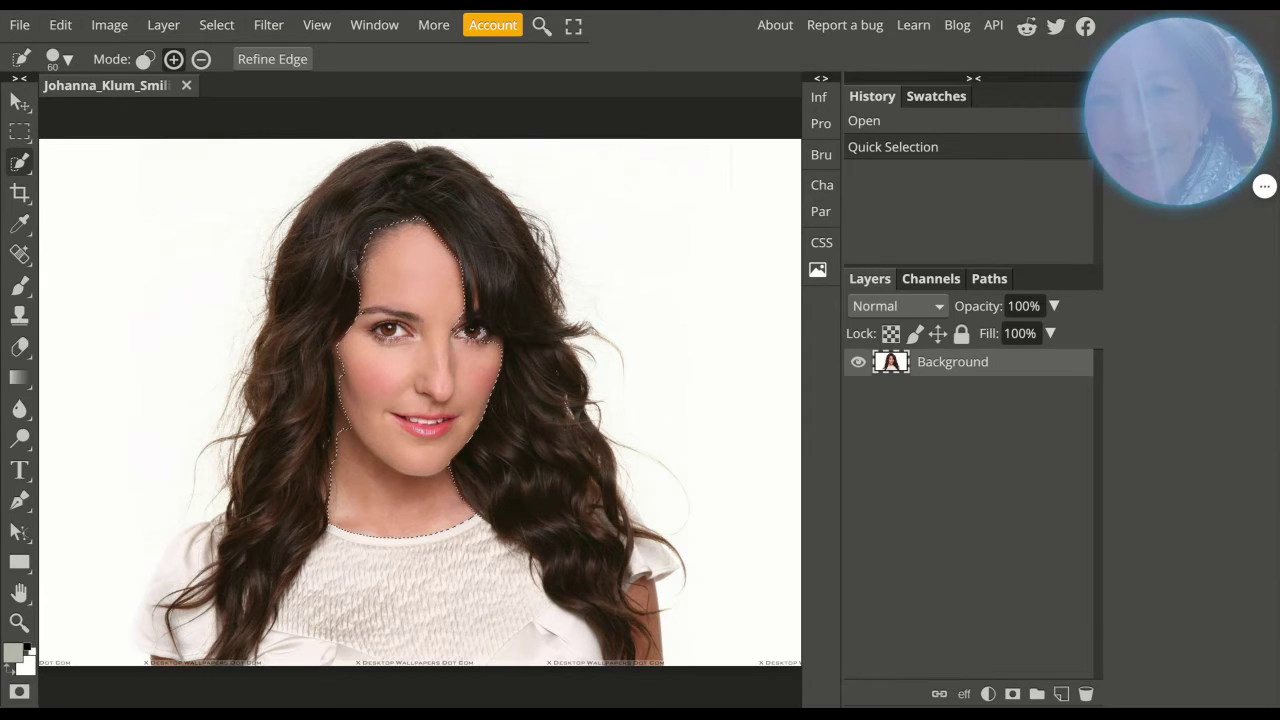
left_click_drag(503, 184, 570, 297)
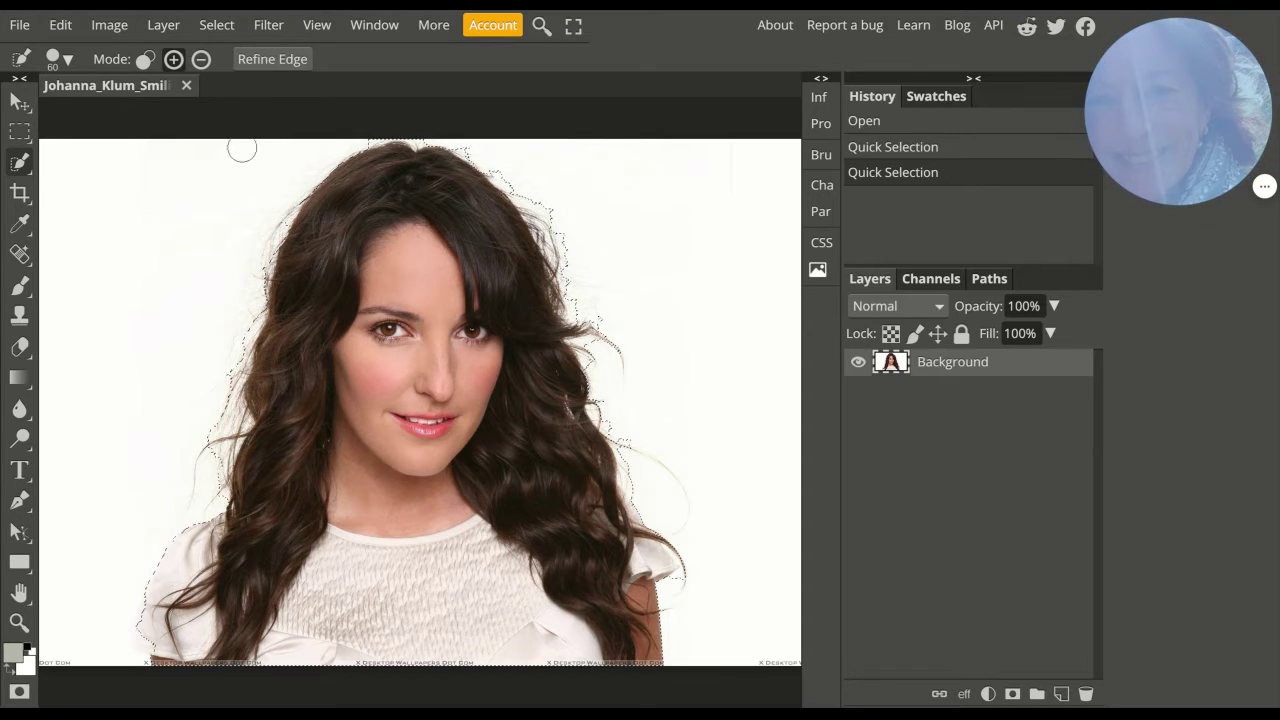
Open Refine Edge for the selection and set its preview background to black.
left_click(277, 61)
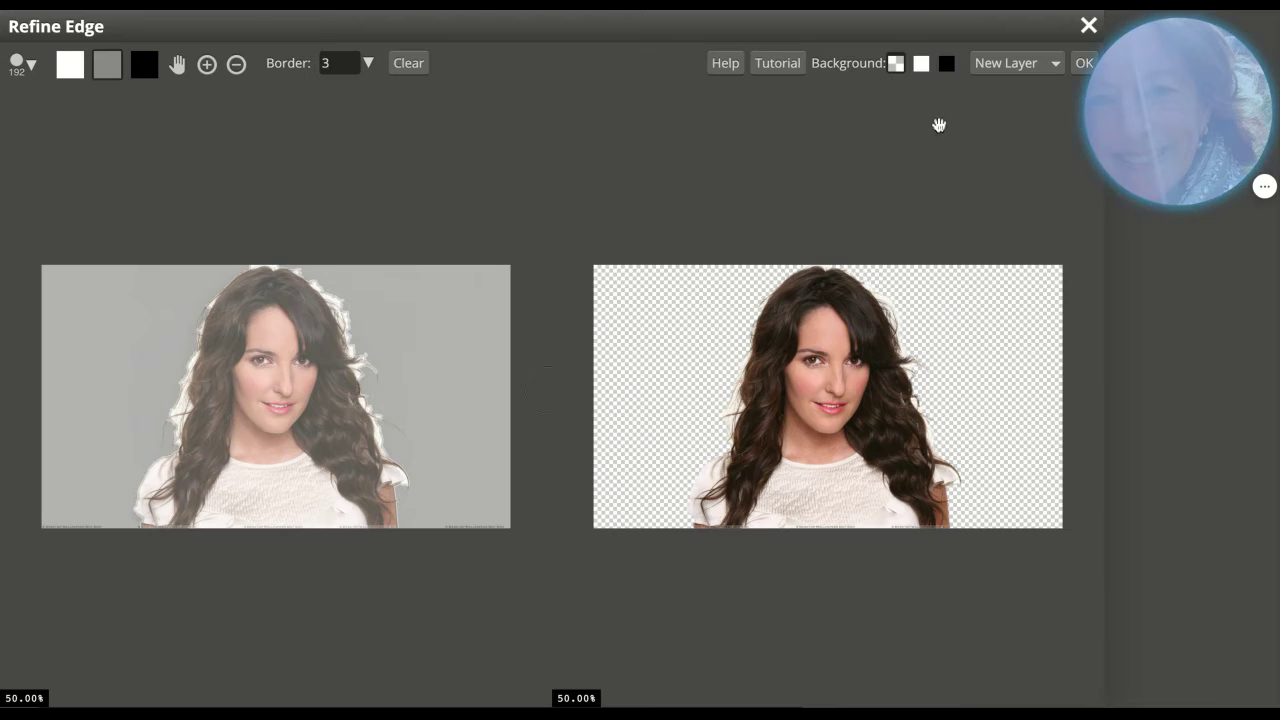
left_click(946, 64)
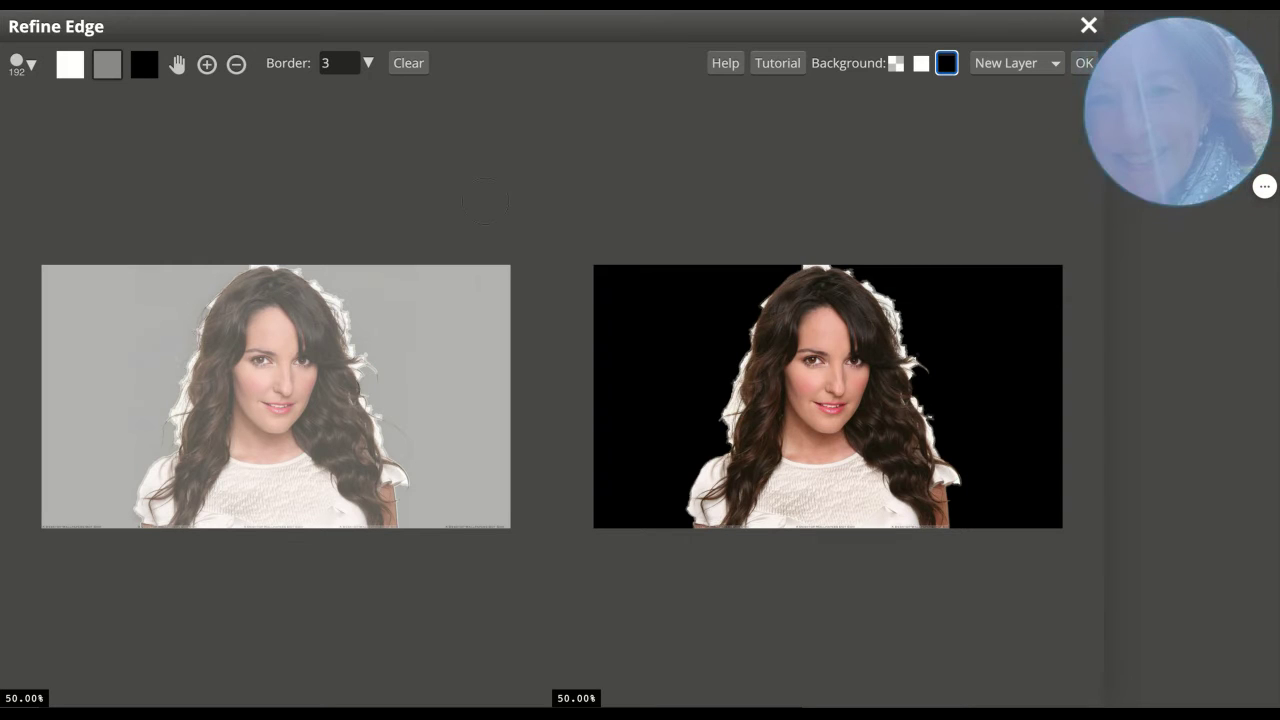
Paint the grey refine area with a size 45 brush over the hair's outline at the crown and down the photo's upper right side.
scroll(485, 203, "up", 1)
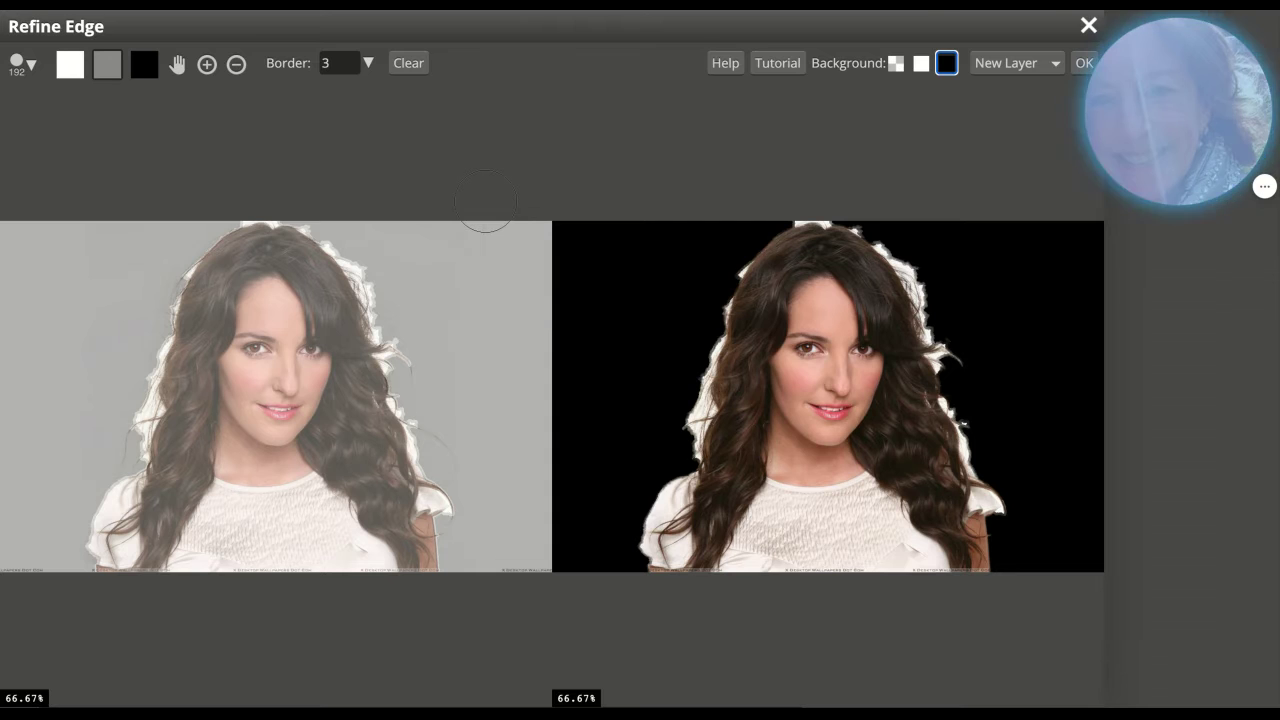
scroll(485, 203, "up", 1)
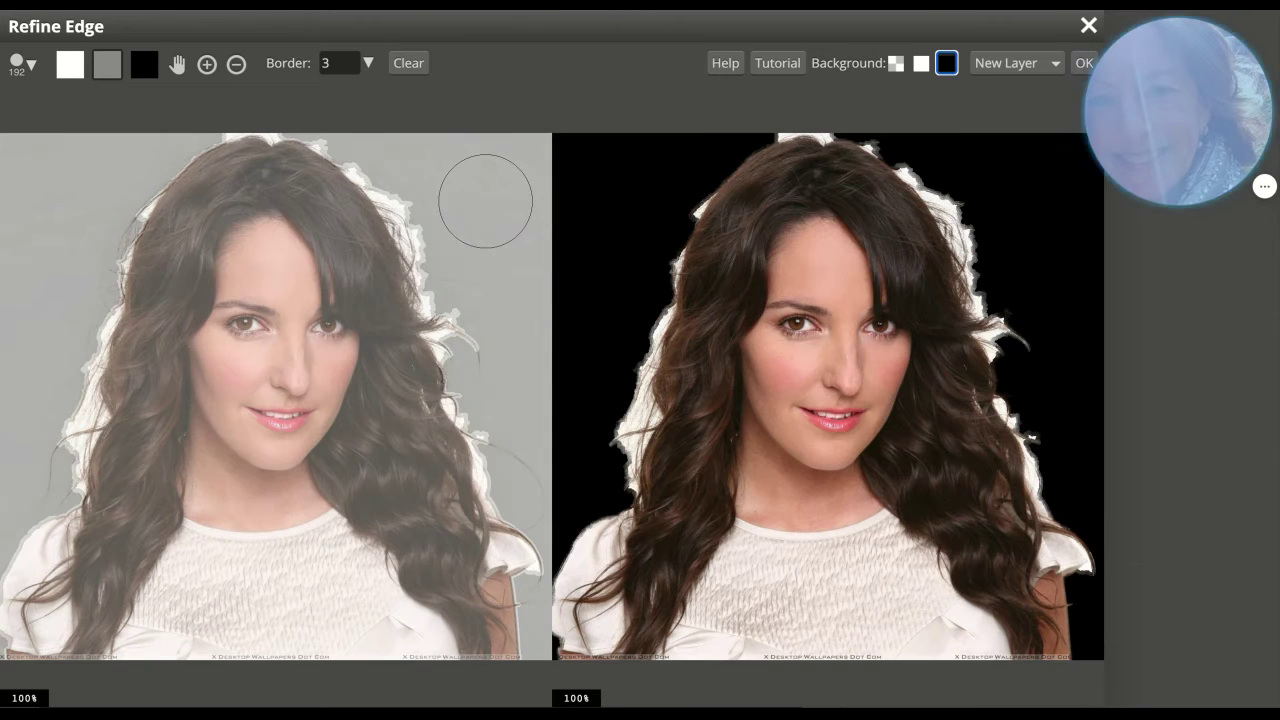
mouse_move(321, 243)
left_mouse_down()
mouse_move(417, 252)
mouse_move(407, 255)
left_mouse_up()
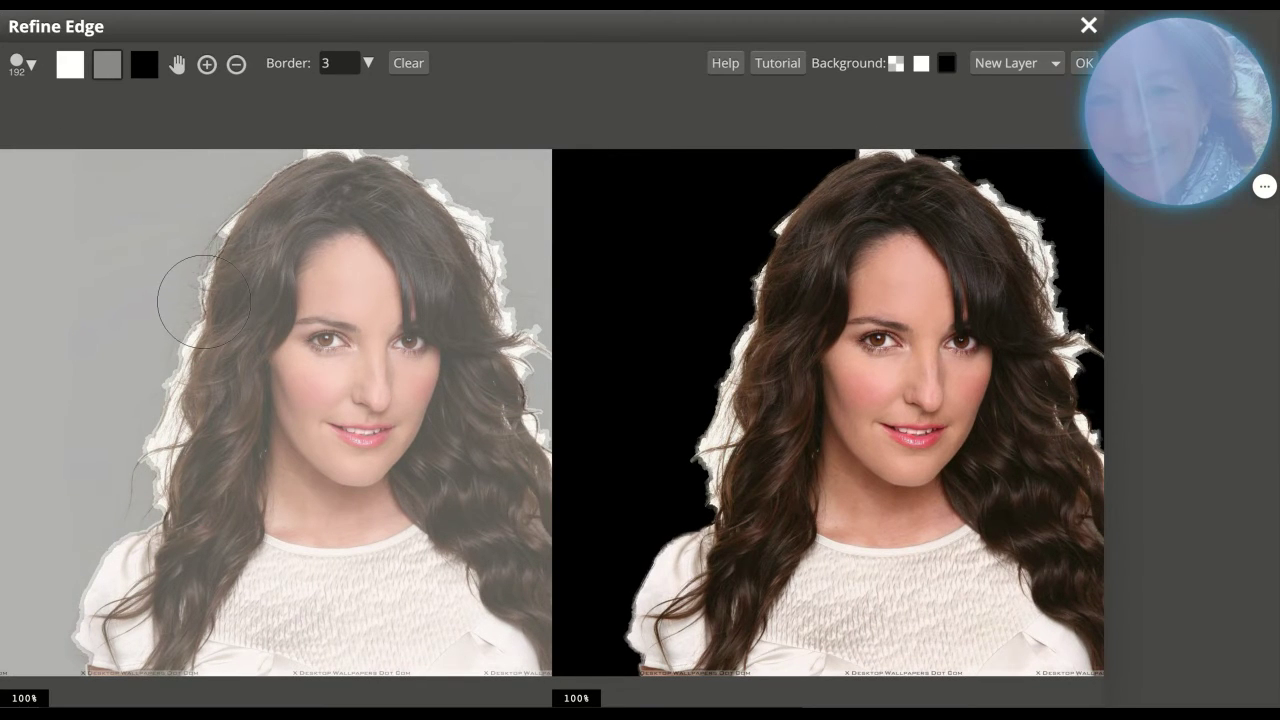
key("bracketleft")
key("bracketleft")
key("bracketleft")
key("bracketleft")
key("bracketleft")
key("bracketleft")
key("bracketleft")
key("bracketleft")
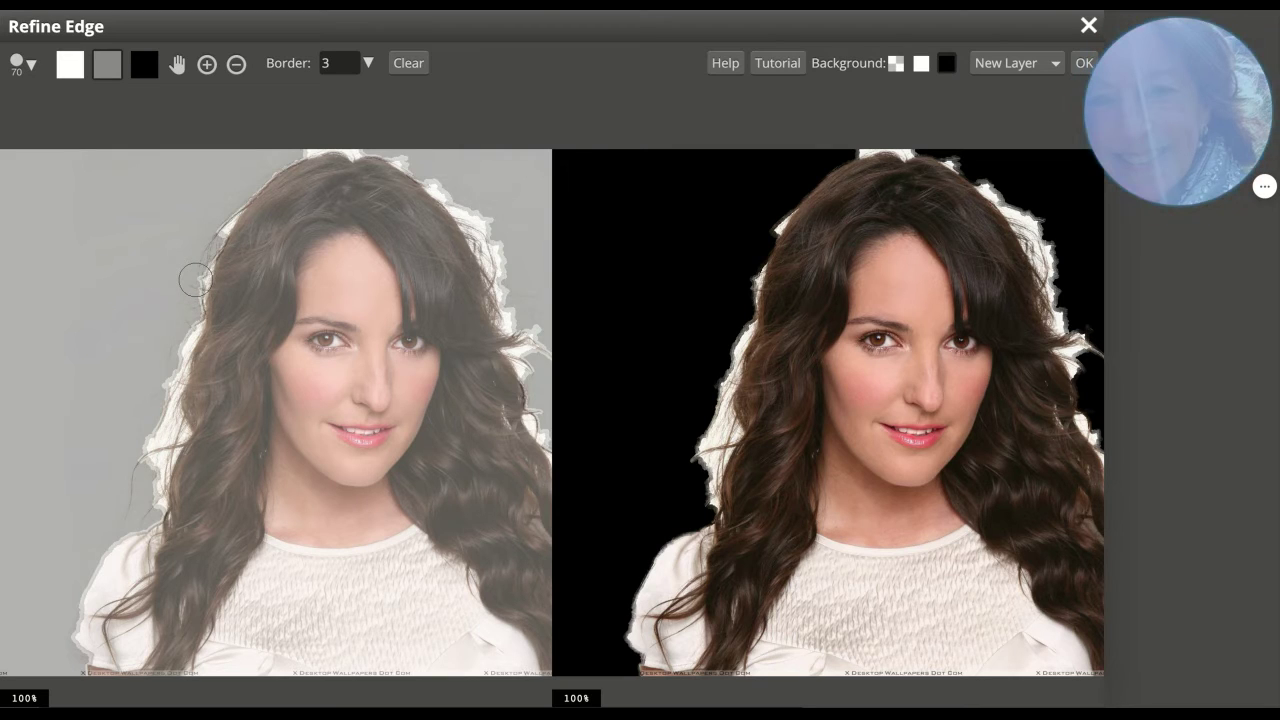
key("bracketleft")
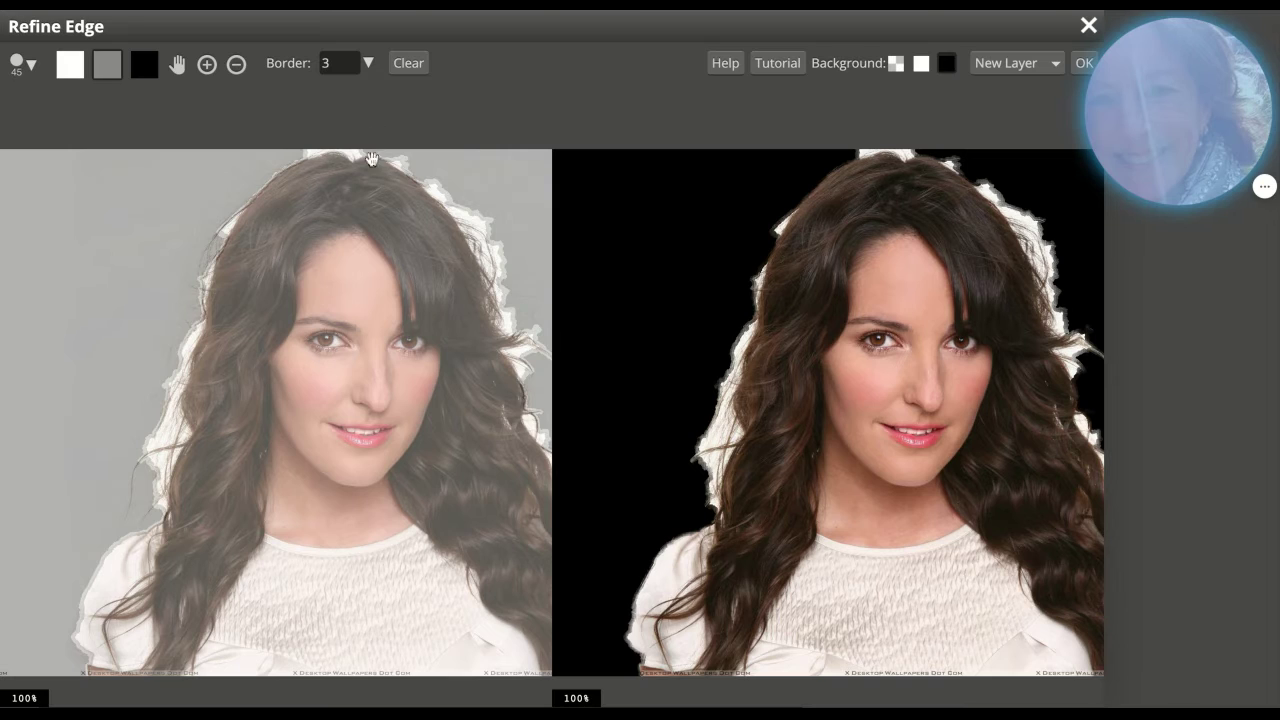
left_click_drag(371, 158, 370, 195)
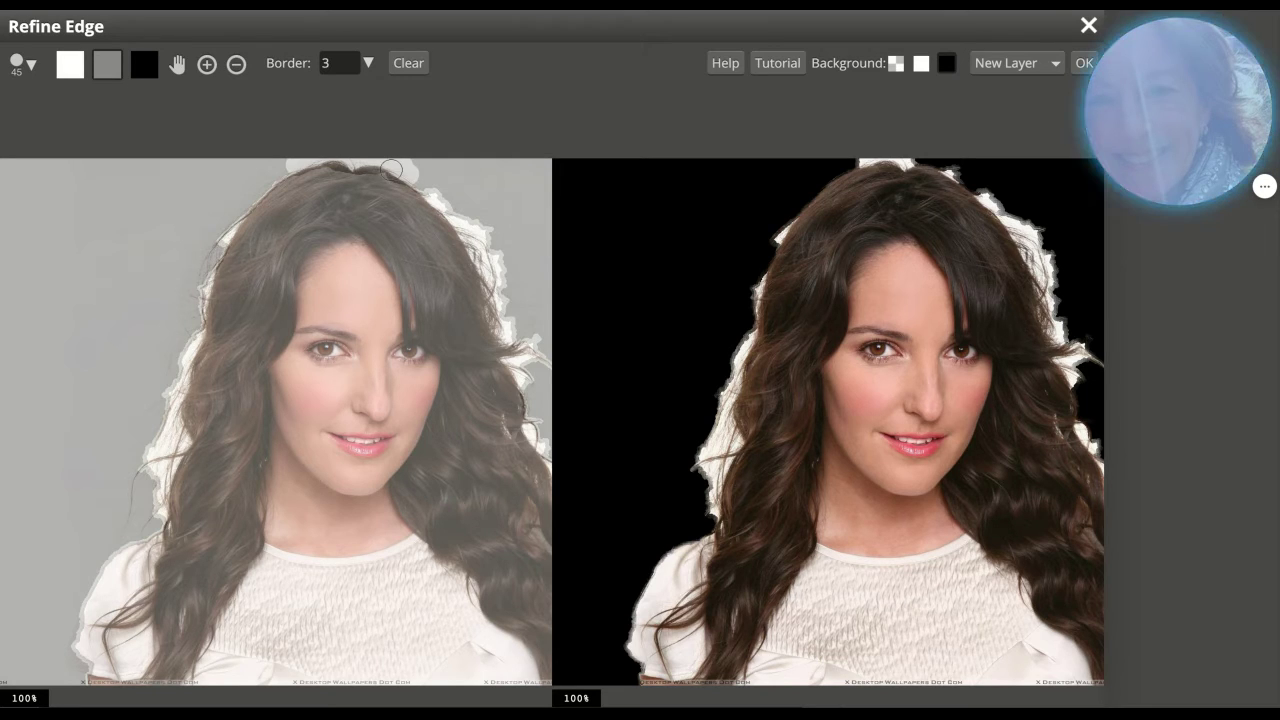
left_click_drag(390, 170, 443, 171)
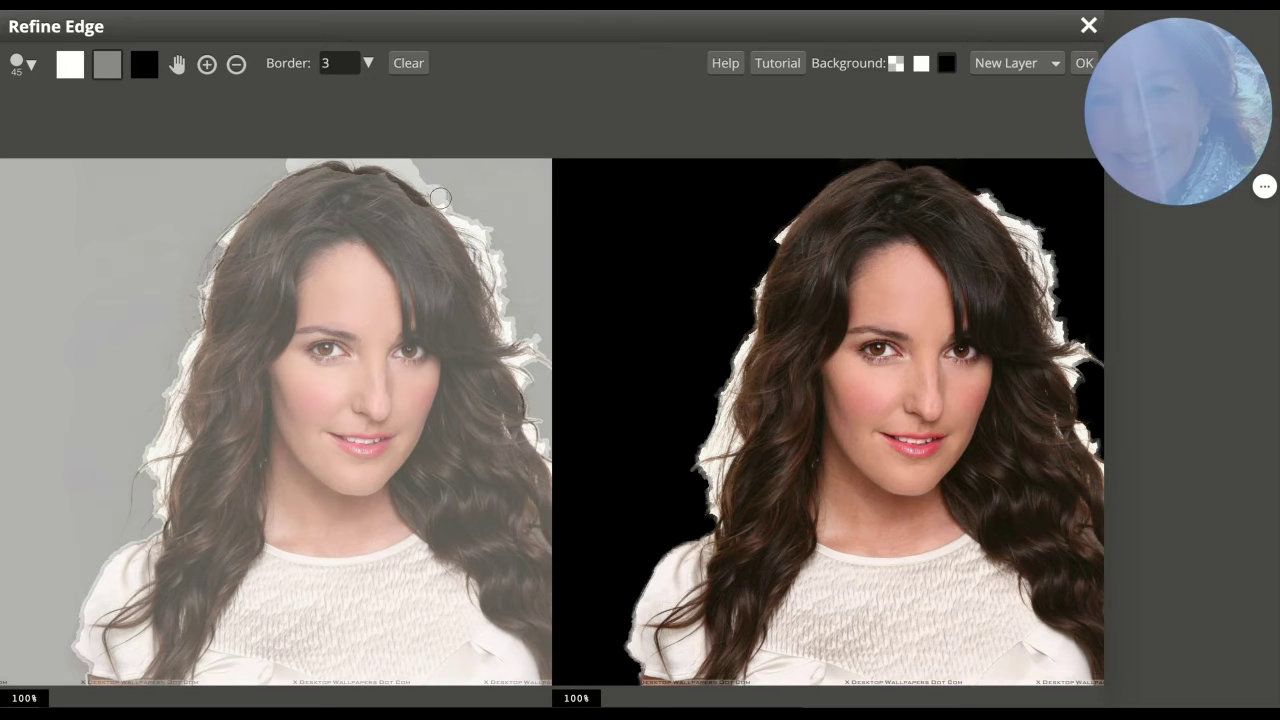
left_click_drag(443, 210, 491, 294)
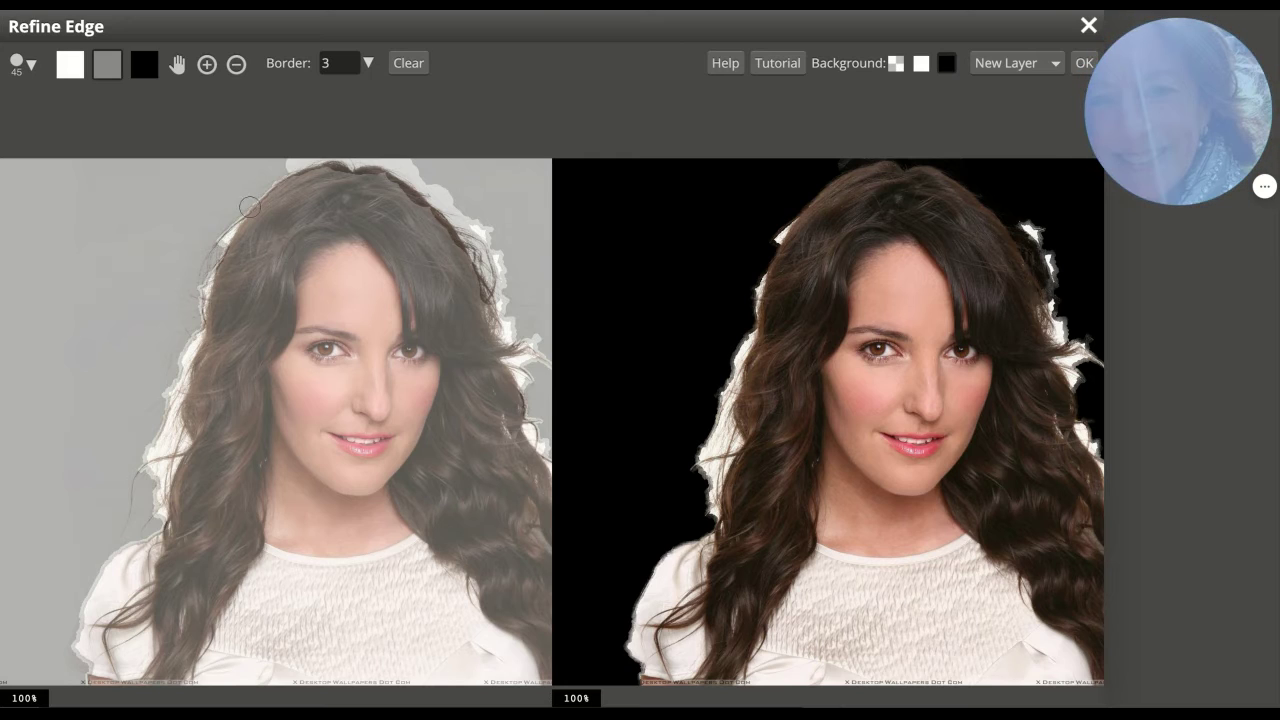
Paint the grey refine area with a size 35 brush along the hair edge on the photo's upper left side.
key("bracketleft")
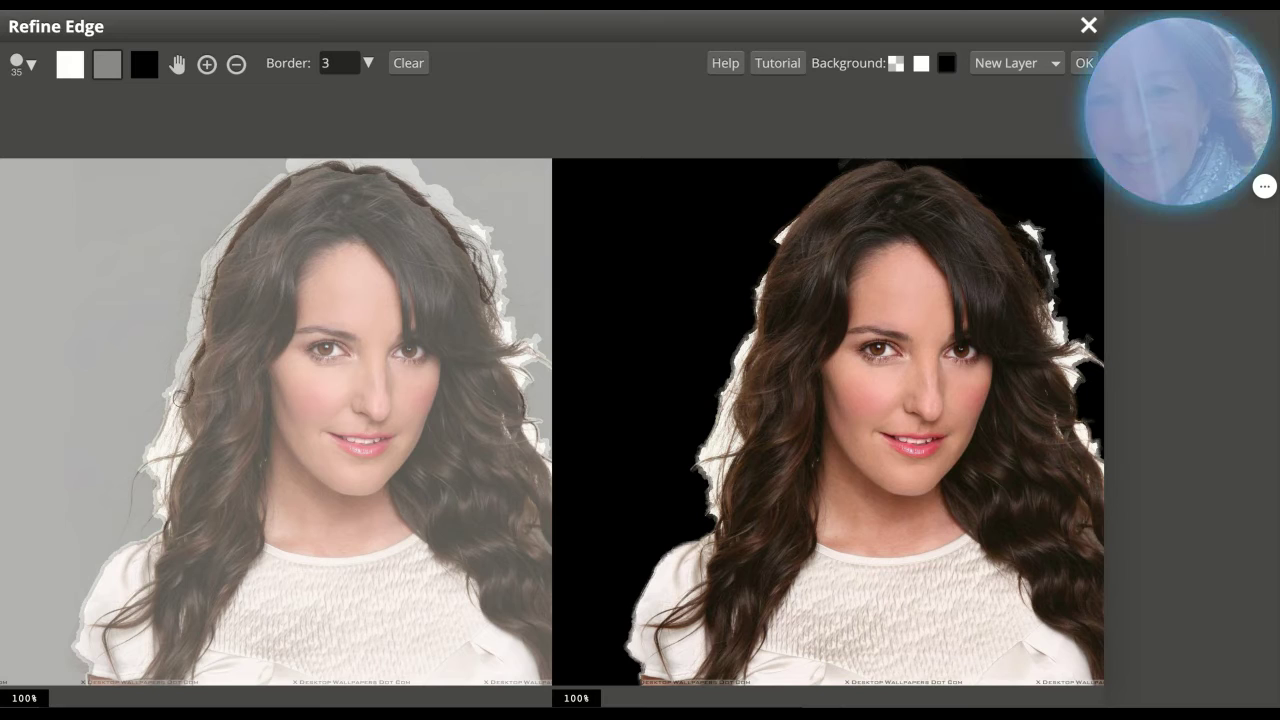
left_click_drag(177, 404, 173, 396)
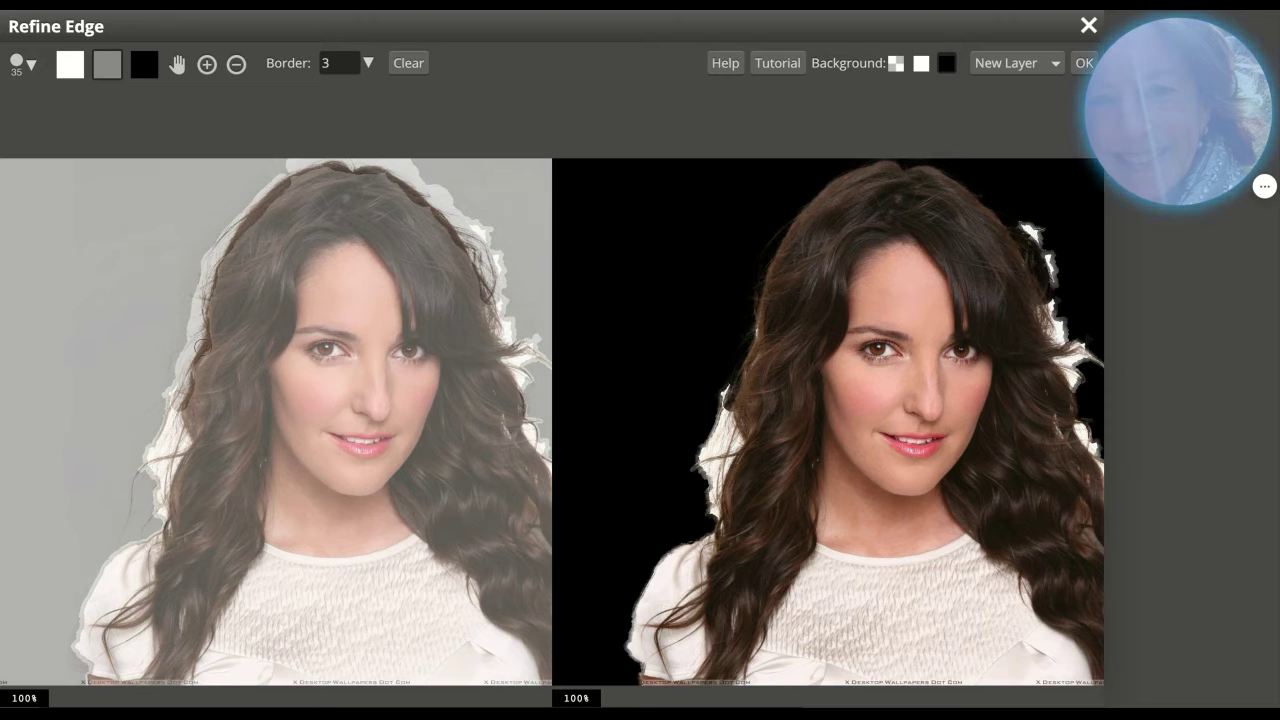
left_click_drag(200, 345, 177, 355)
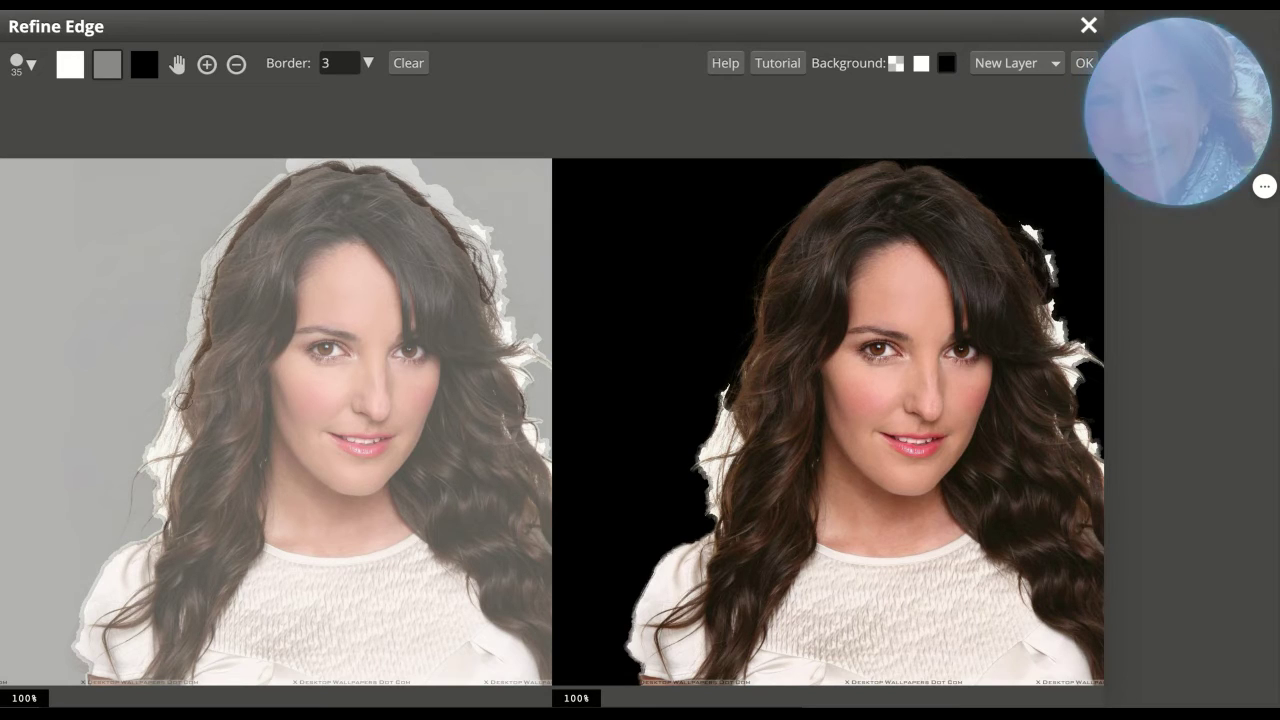
Cover the white fringe beside the lower hair on the photo's left side with the grey refine brush at size 60.
key("bracketright")
key("bracketright")
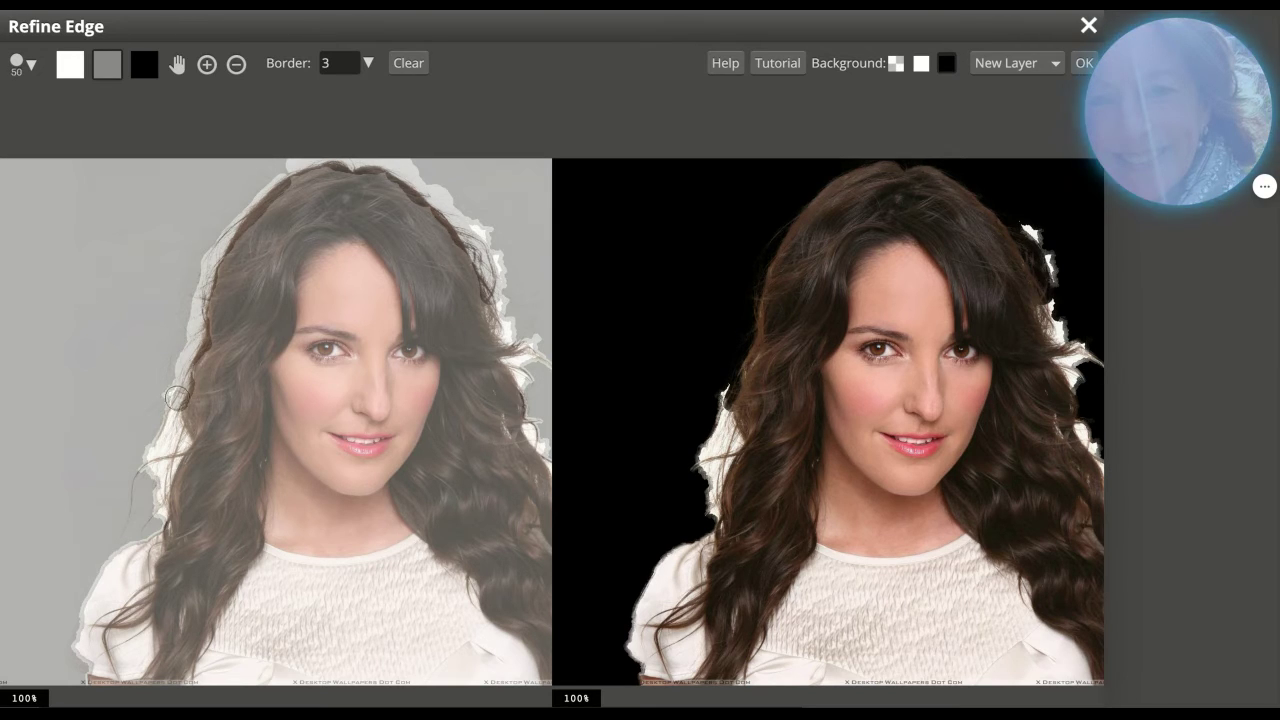
mouse_move(173, 405)
left_mouse_down()
mouse_move(185, 447)
mouse_move(155, 487)
left_mouse_up()
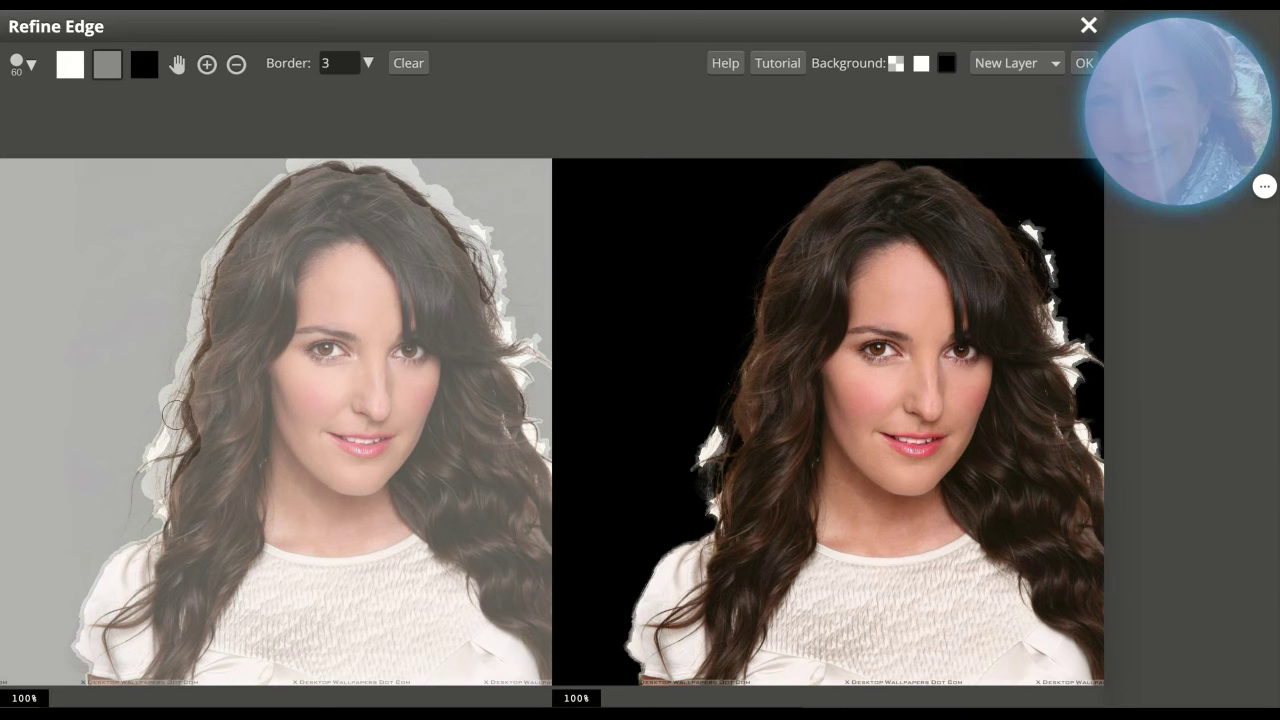
left_click_drag(173, 415, 150, 466)
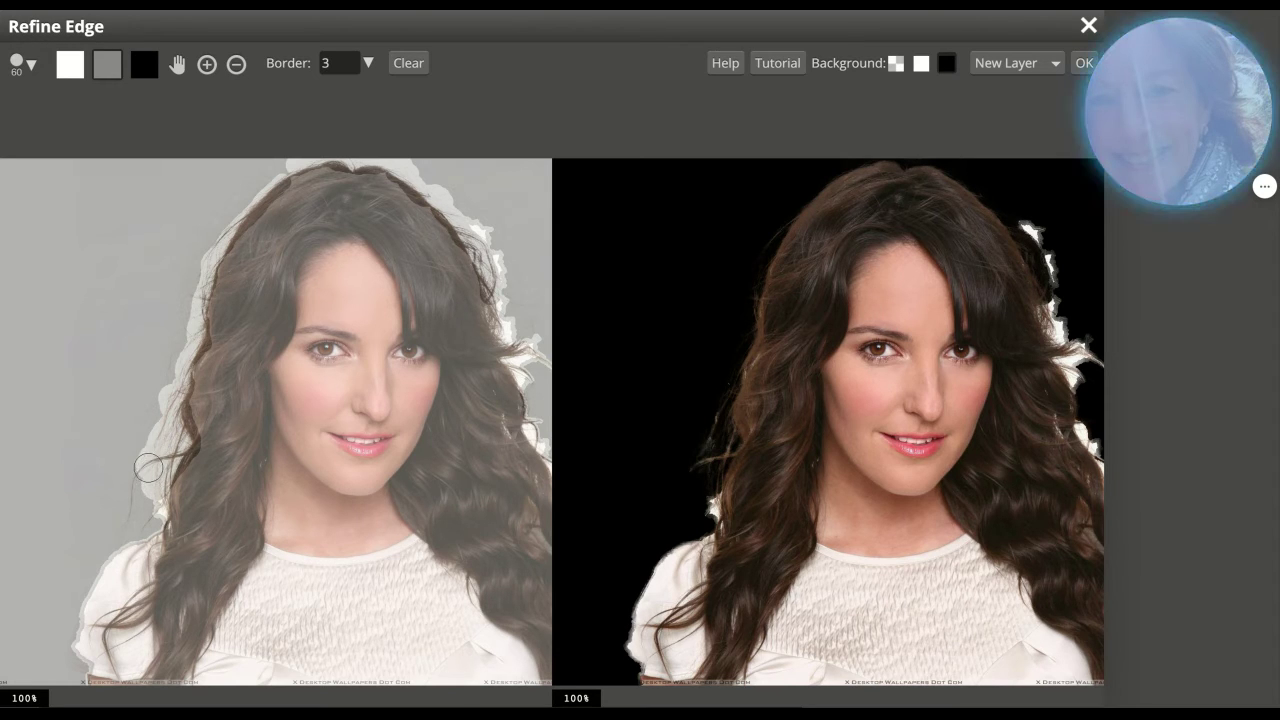
Trace the thin stray strand above the photo's left shoulder with the grey refine brush at size 15.
key("bracketleft")
key("bracketleft")
key("bracketleft")
key("bracketleft")
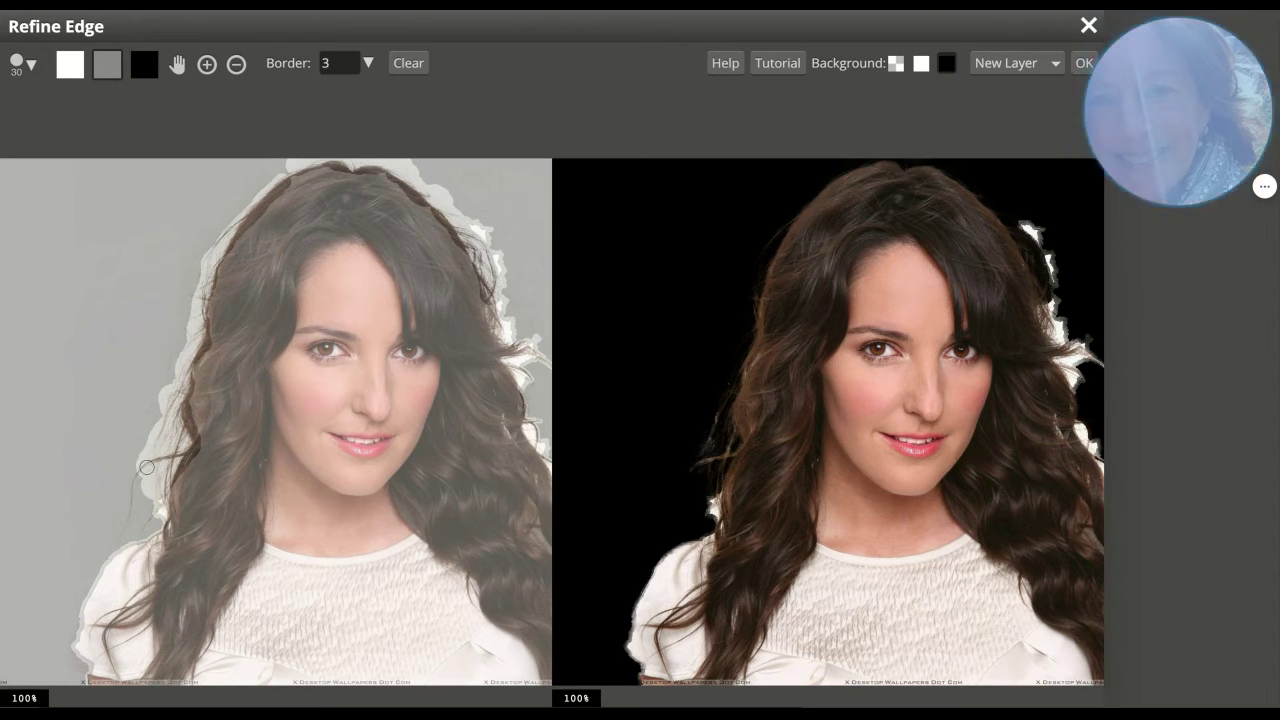
key("bracketleft")
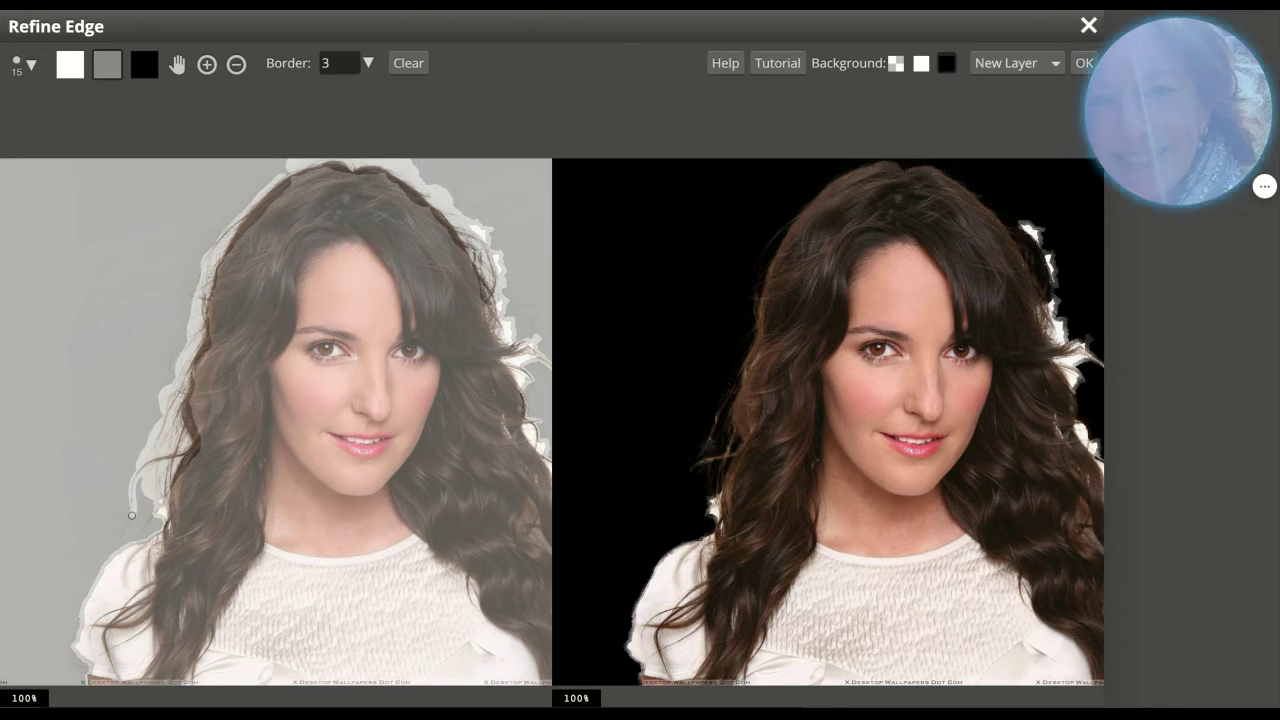
left_click_drag(123, 529, 172, 388)
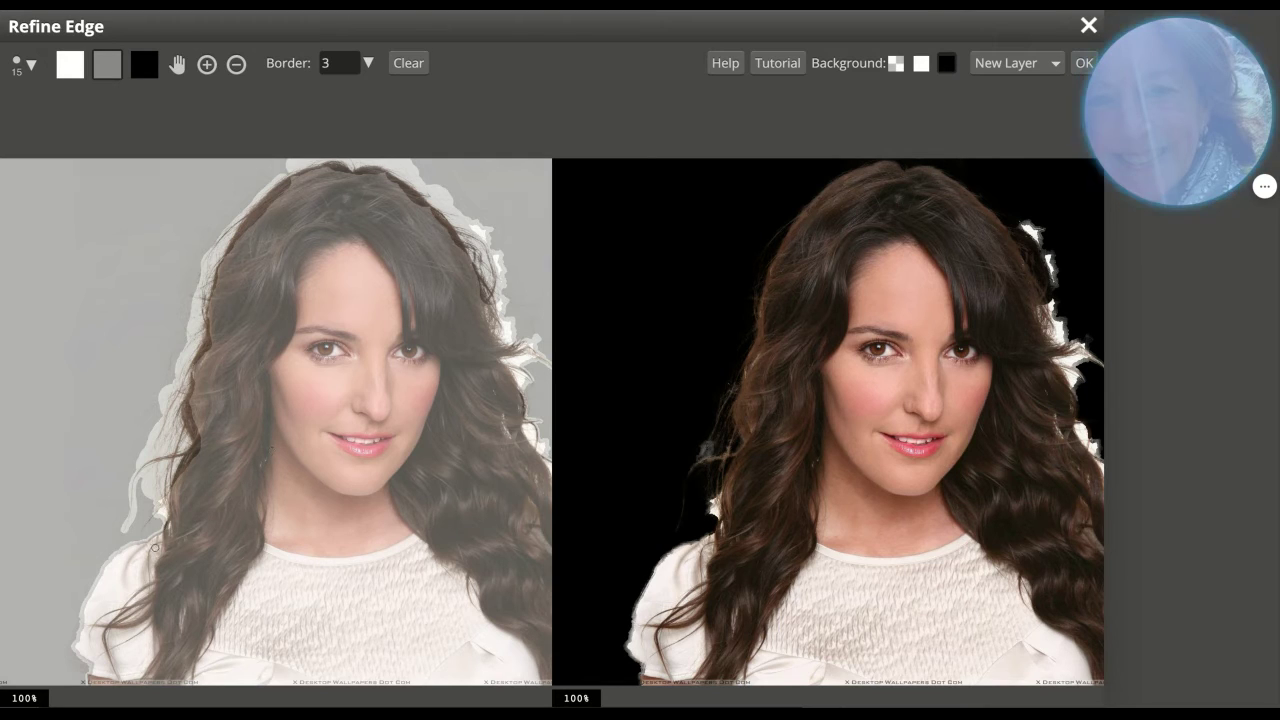
Paint over the leftover white patch between the hair and the photo's left shoulder with the grey brush at size 35.
key("bracketright")
key("bracketright")
left_click_drag(162, 525, 150, 448)
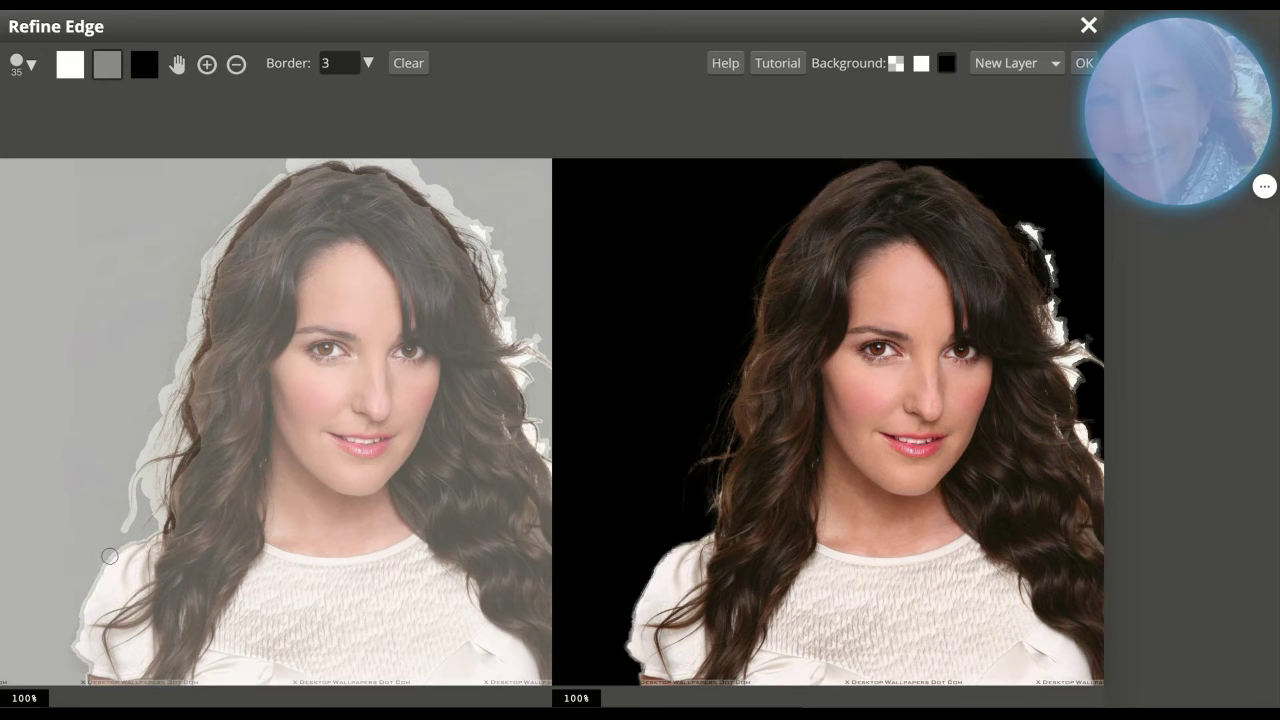
Paint the grey refine area with a size 80 brush over the remaining white fringe along the photo's upper right hair edge.
key("bracketleft")
key("bracketleft")
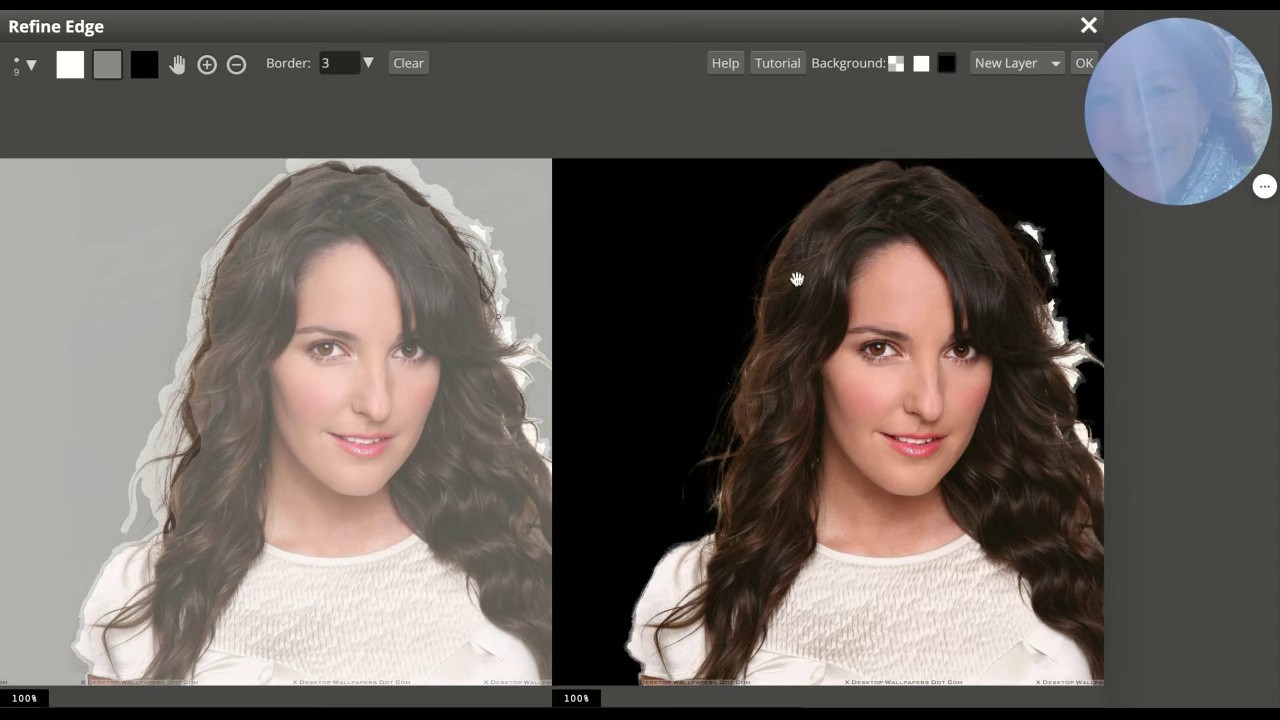
left_click_drag(680, 294, 586, 306)
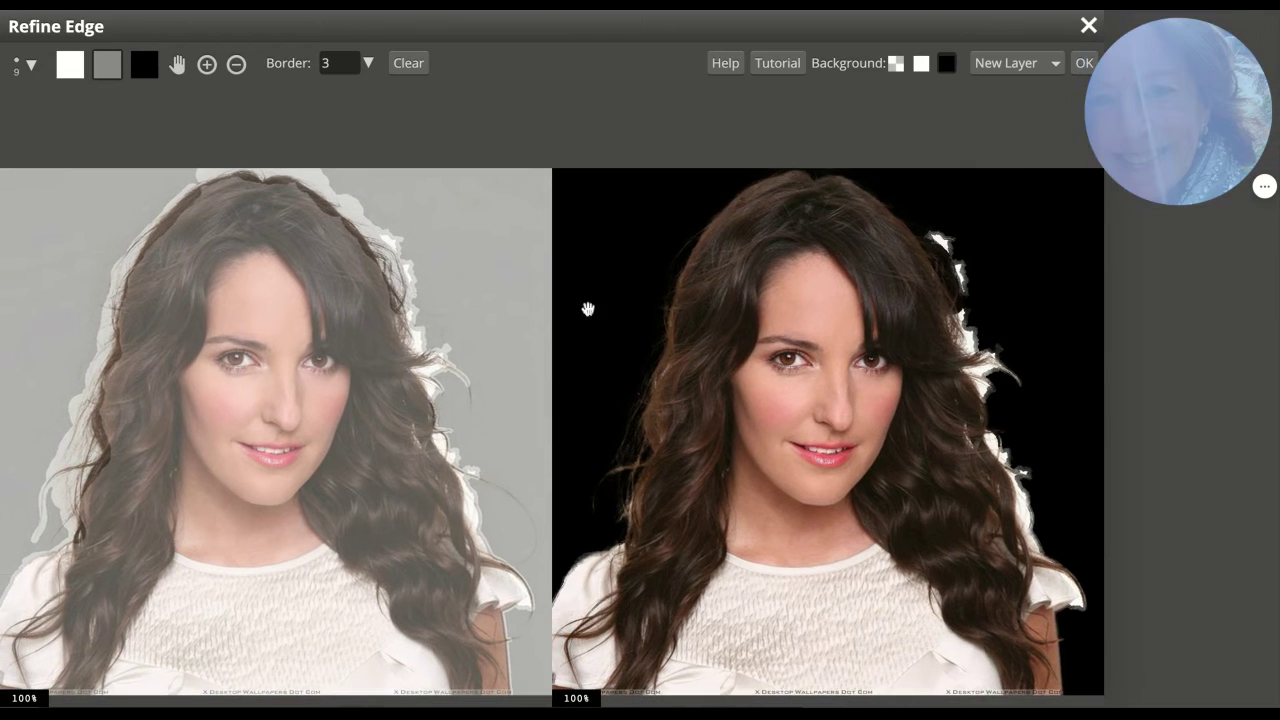
key("]")
key("]")
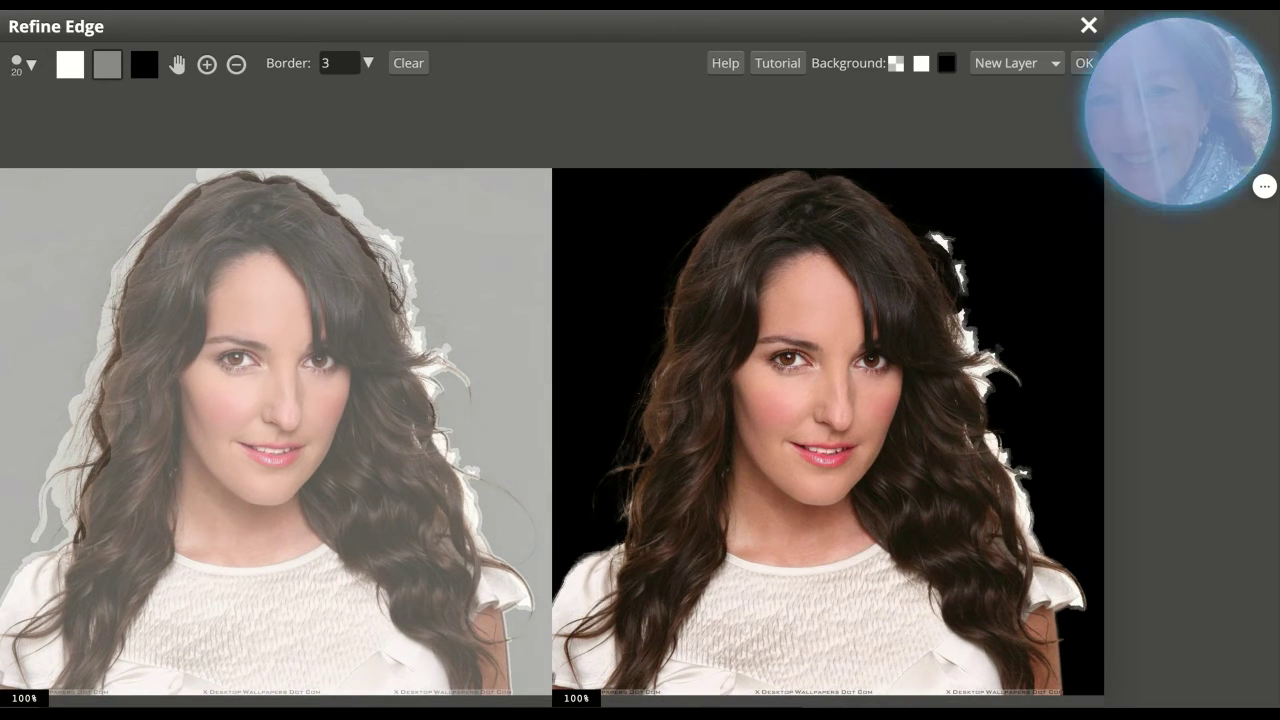
key("]")
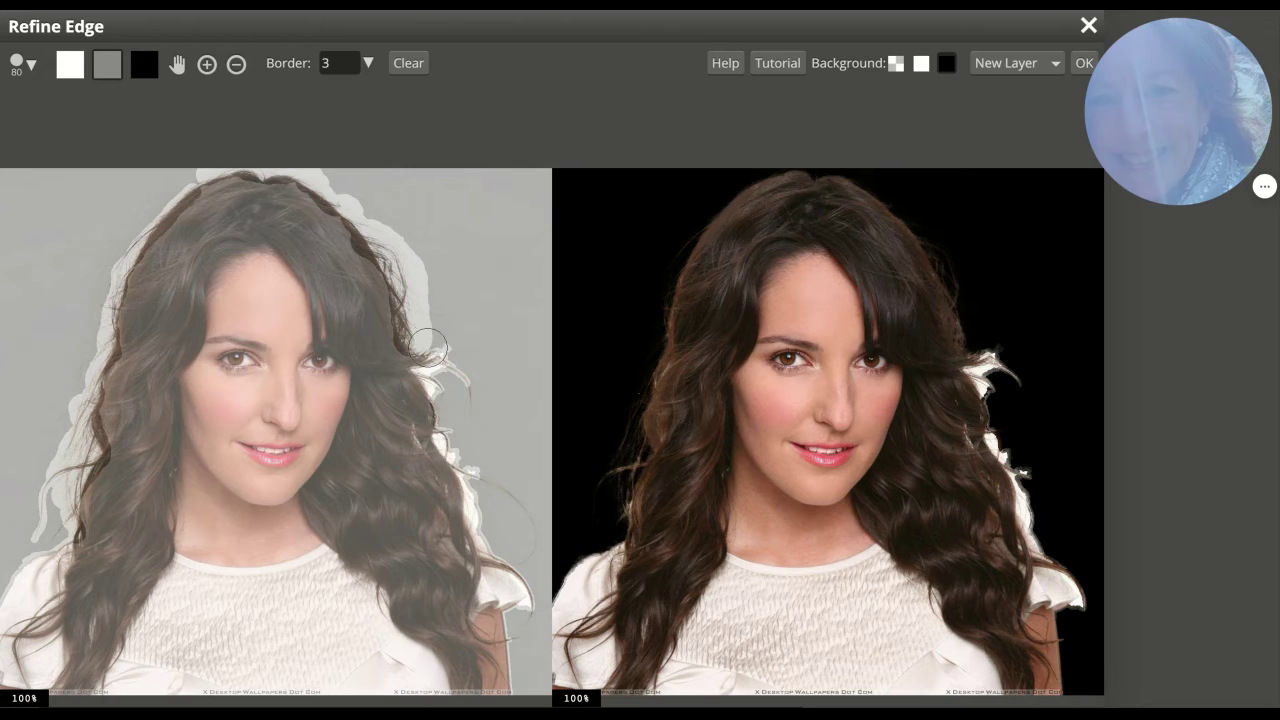
Refine the stray lock sticking out at eye level on the photo's right side, using grey brush sizes 45, 20 and 35.
key("bracketleft")
key("bracketleft")
key("bracketleft")
key("bracketleft")
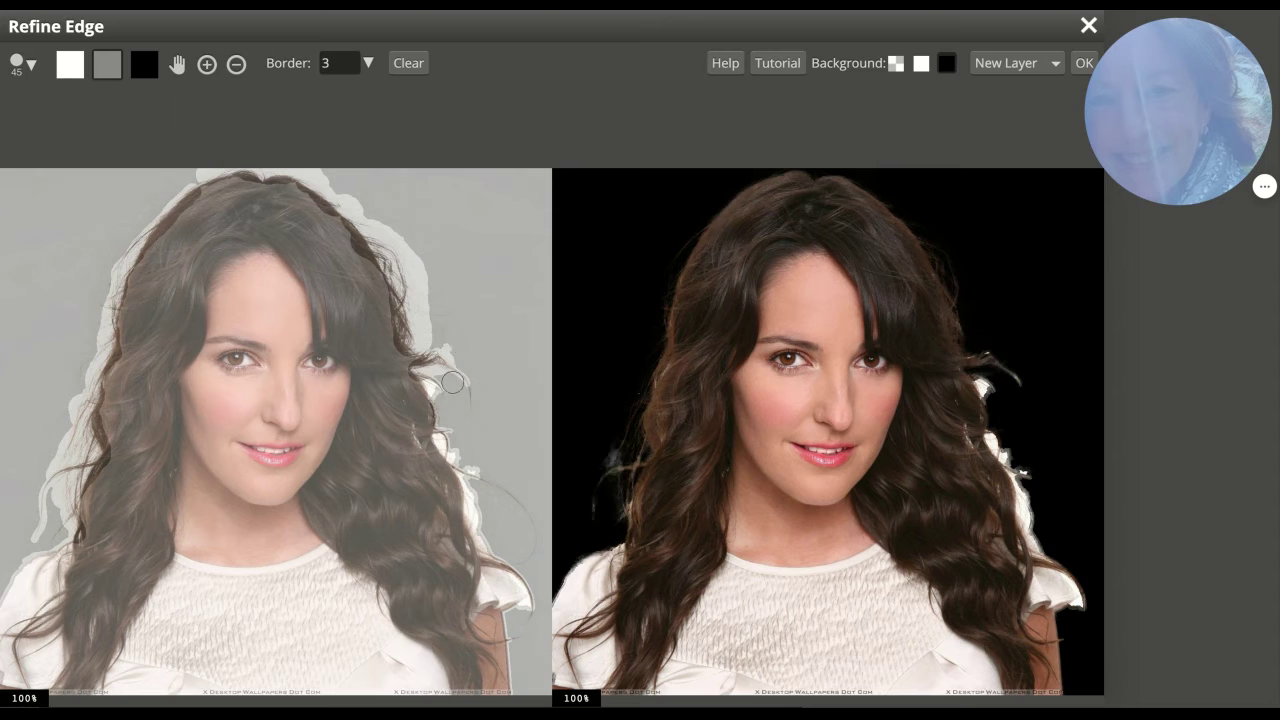
key("bracketleft")
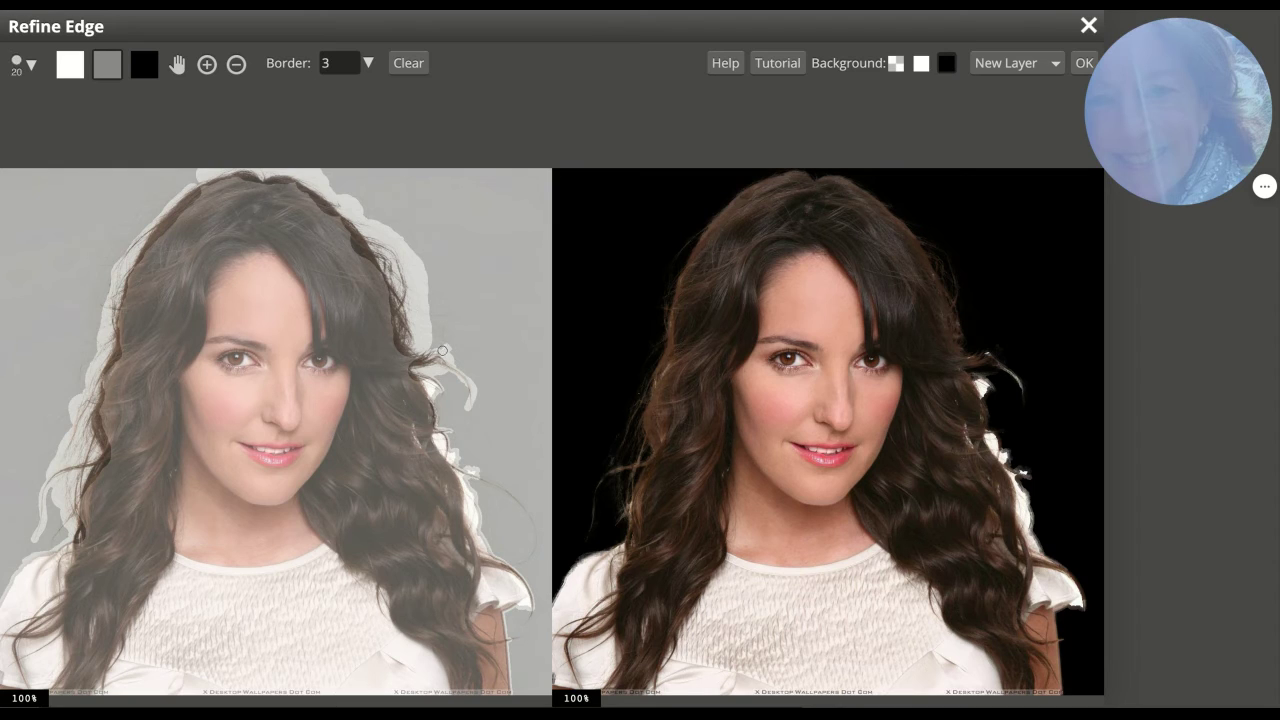
key("bracketright")
left_click_drag(459, 377, 457, 382)
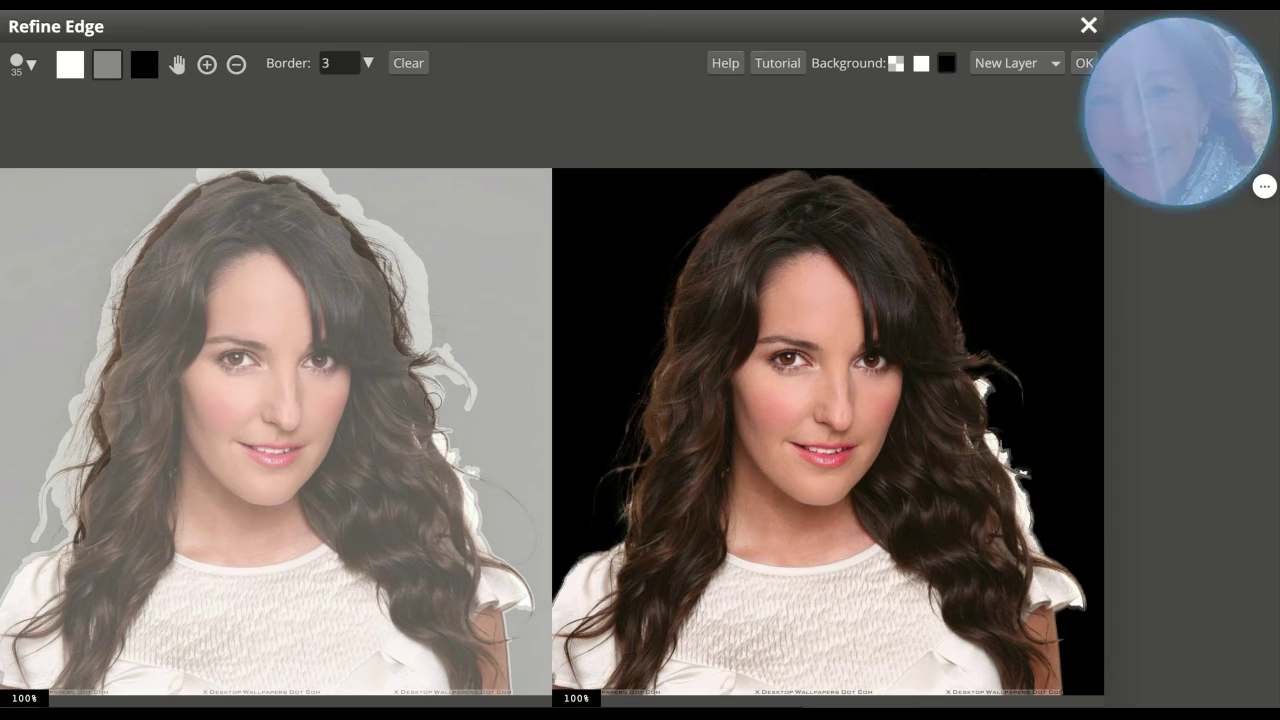
Paint over the remaining white fringe along the photo's lower right hair edge down to the shoulder with the grey brush at sizes 25 and 50.
left_click_drag(432, 400, 421, 427)
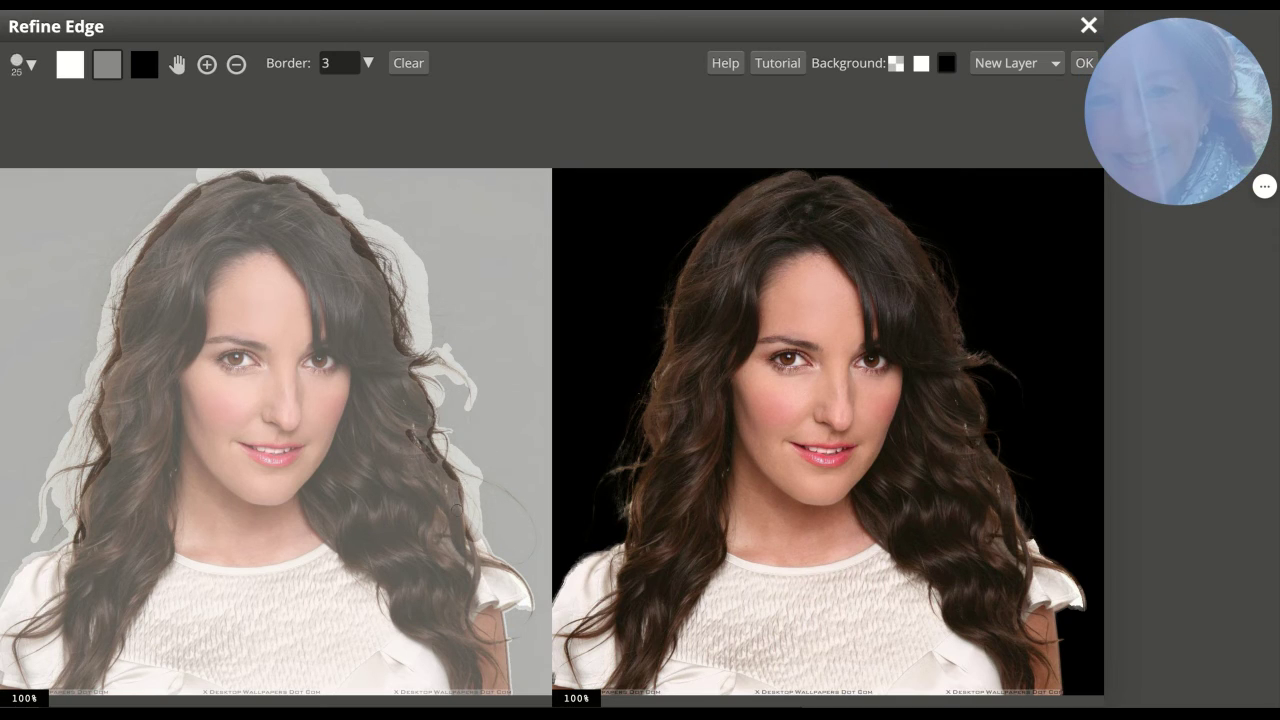
key("bracketright")
left_click_drag(466, 540, 462, 503)
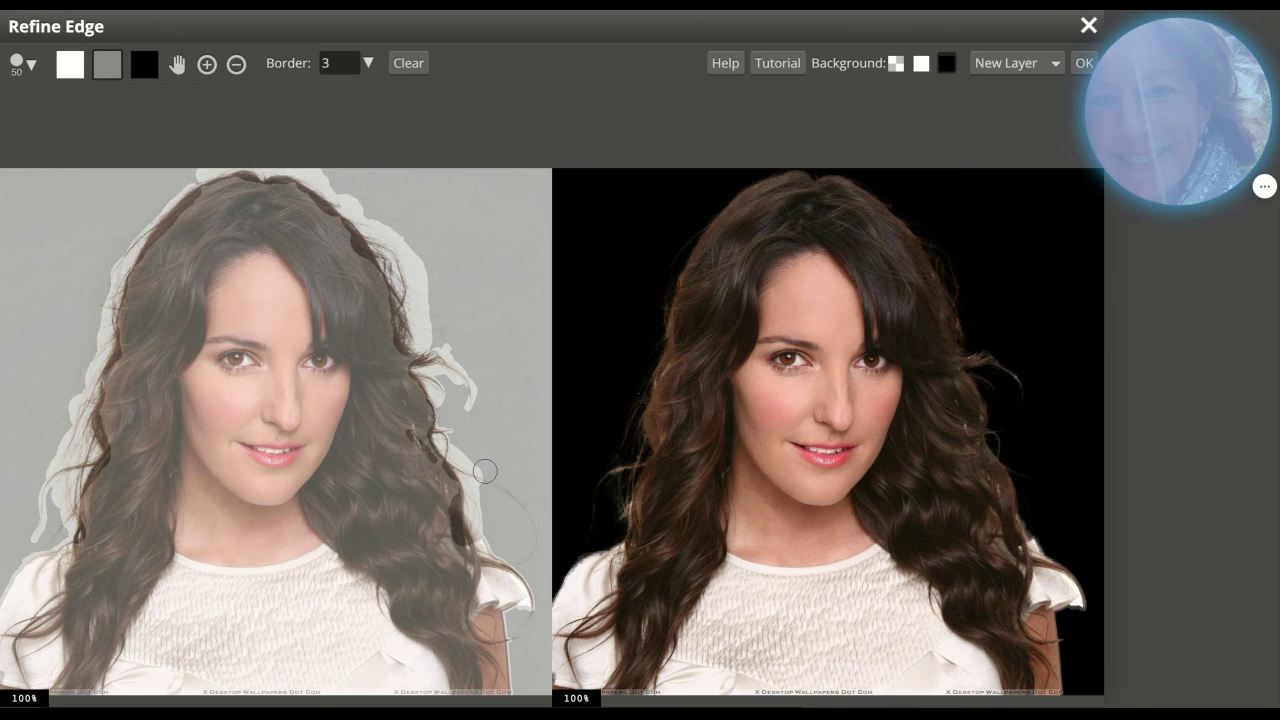
Apply the Refine Edge result with the output set to New Layer.
key("ctrl+minus")
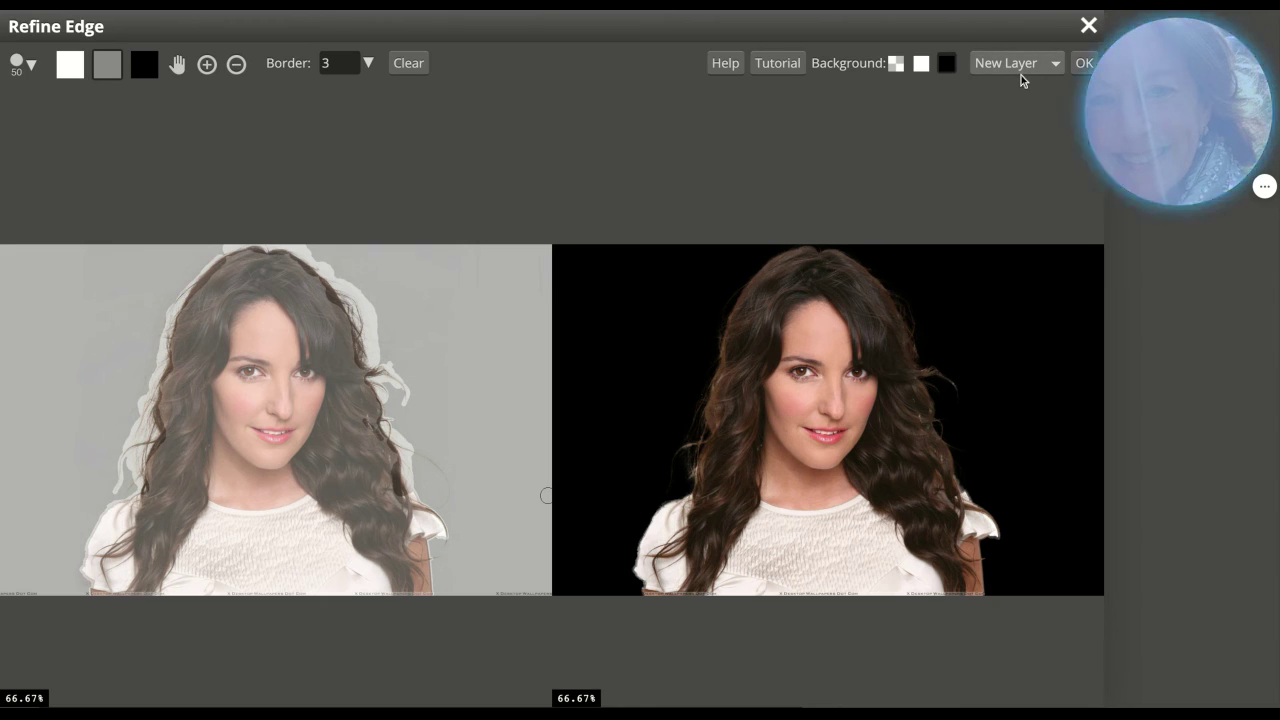
left_click(1085, 64)
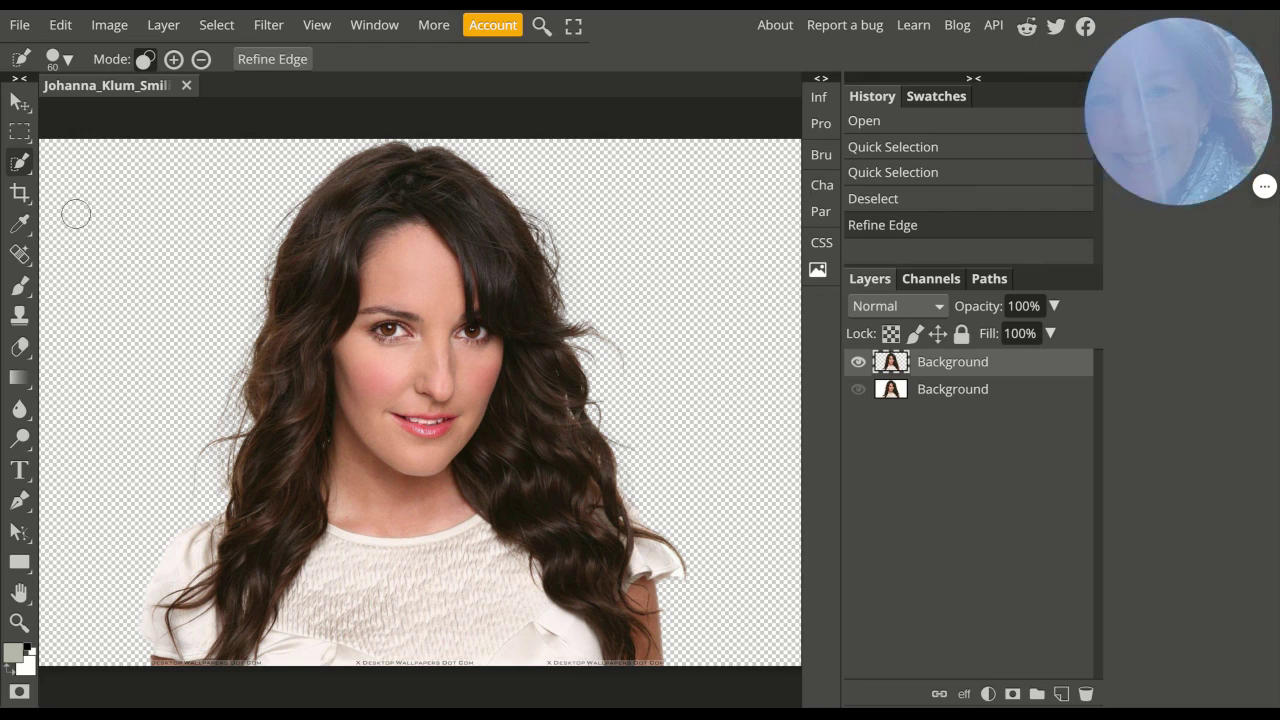
Move the cut-out woman slightly to the right on the transparent canvas with the Move tool.
left_click(20, 101)
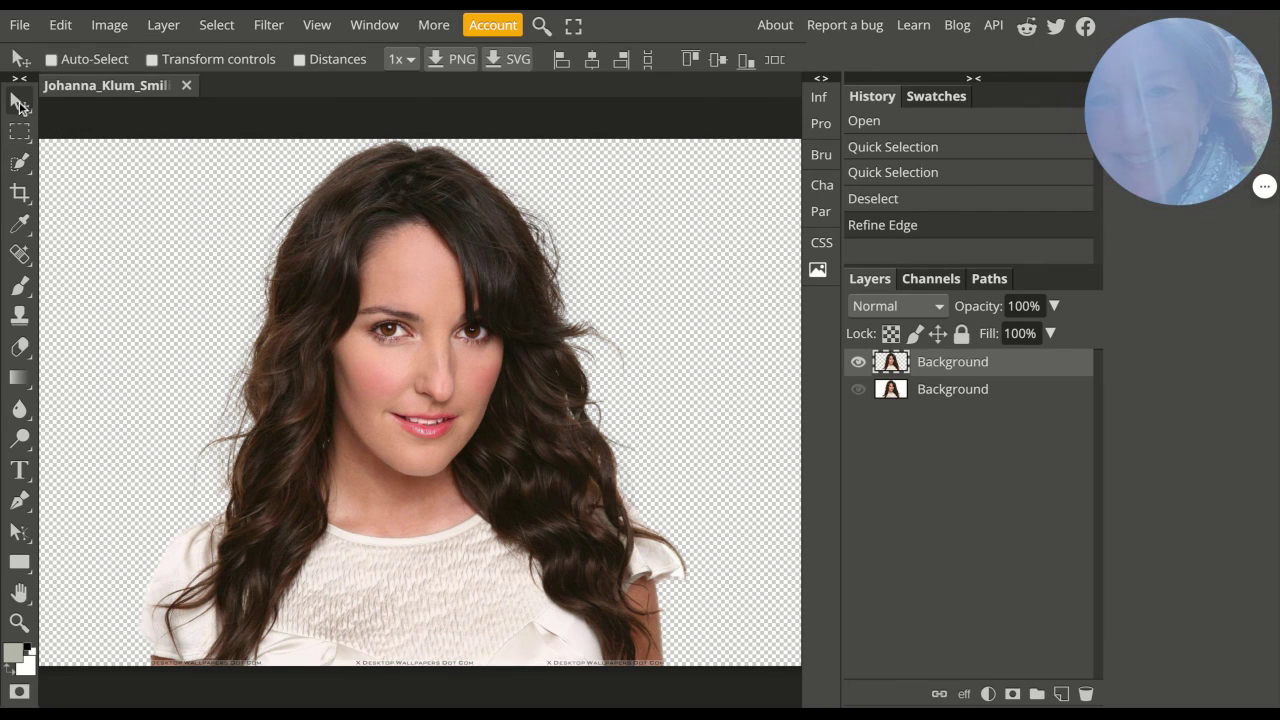
mouse_move(368, 266)
left_mouse_down()
mouse_move(311, 262)
mouse_move(295, 228)
mouse_move(419, 270)
mouse_move(384, 273)
mouse_move(369, 257)
left_mouse_up()
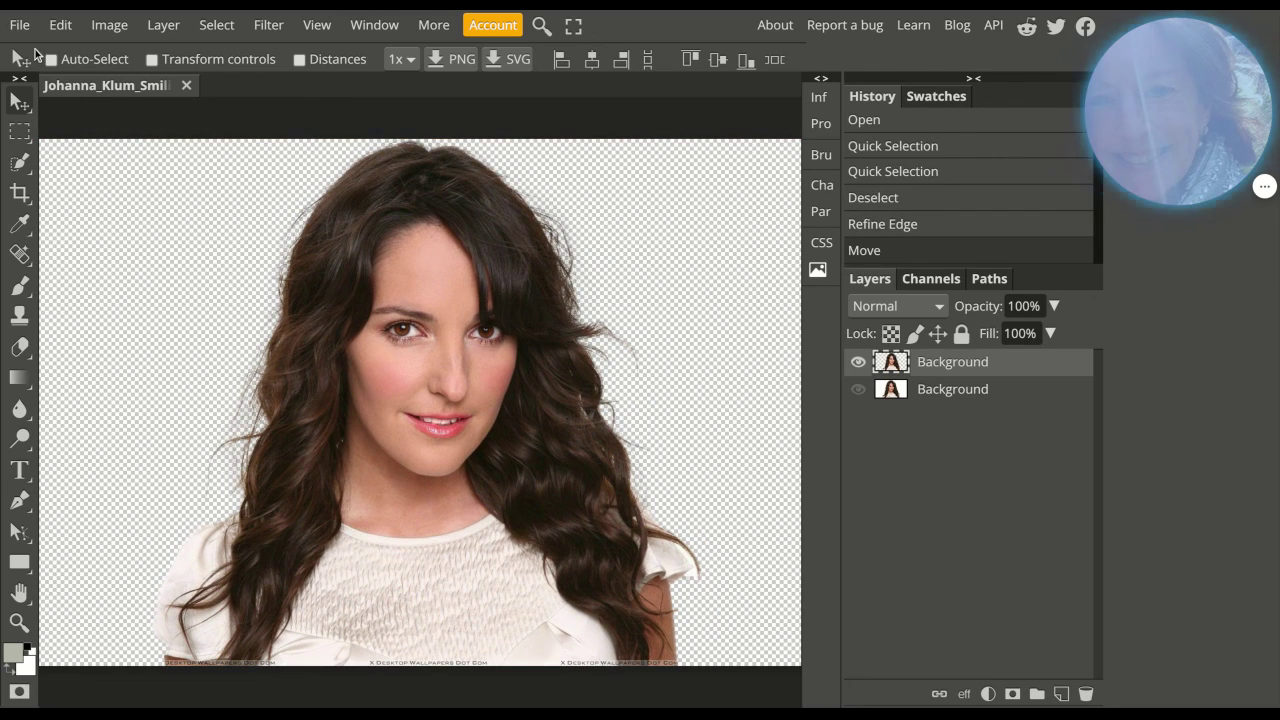
Enable transform controls to scale the cut-out layer proportionally to 102.45%, and shift it slightly to the right.
left_click(152, 60)
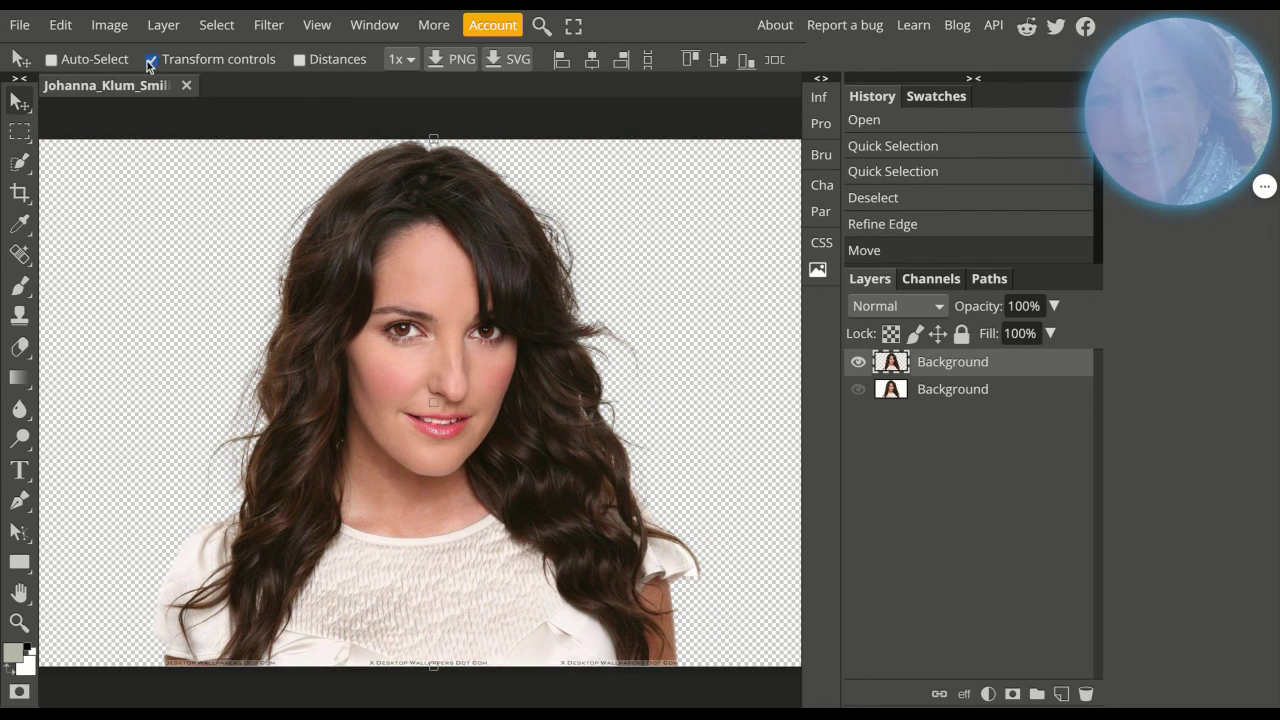
key("ctrl+minus")
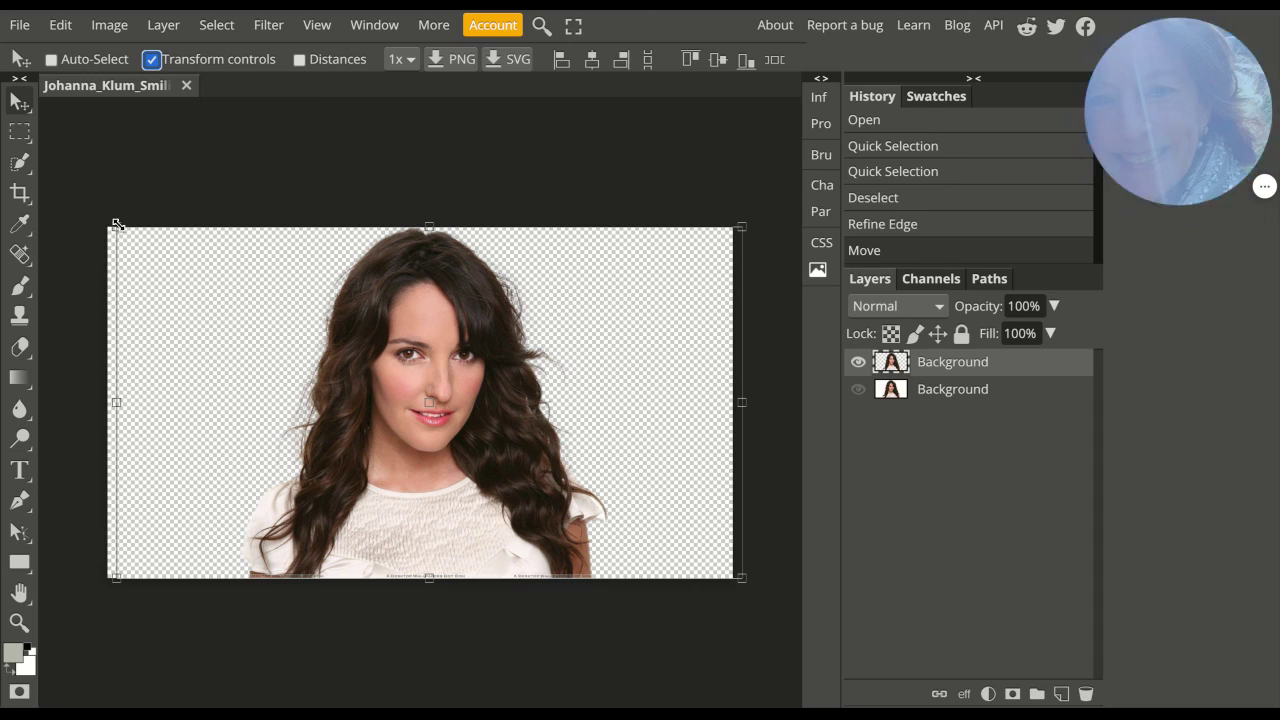
mouse_move(116, 224)
left_mouse_down()
mouse_move(371, 368)
mouse_move(102, 218)
left_mouse_up()
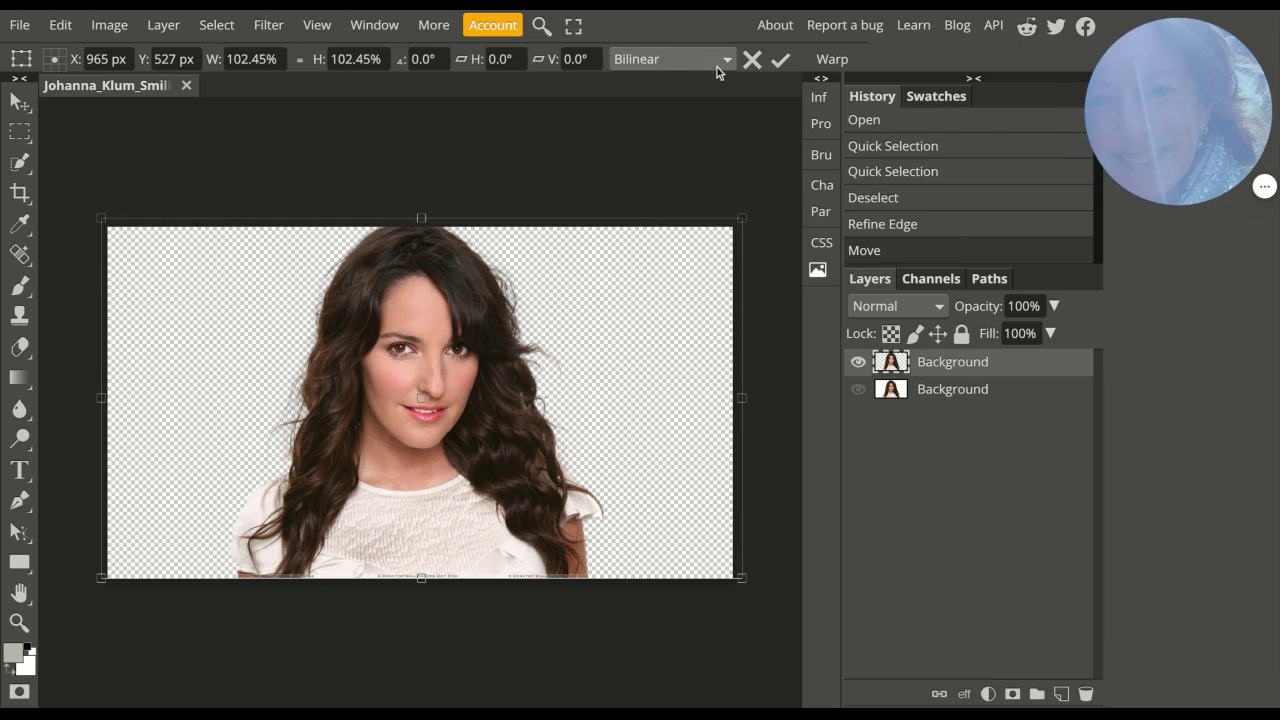
left_click(779, 64)
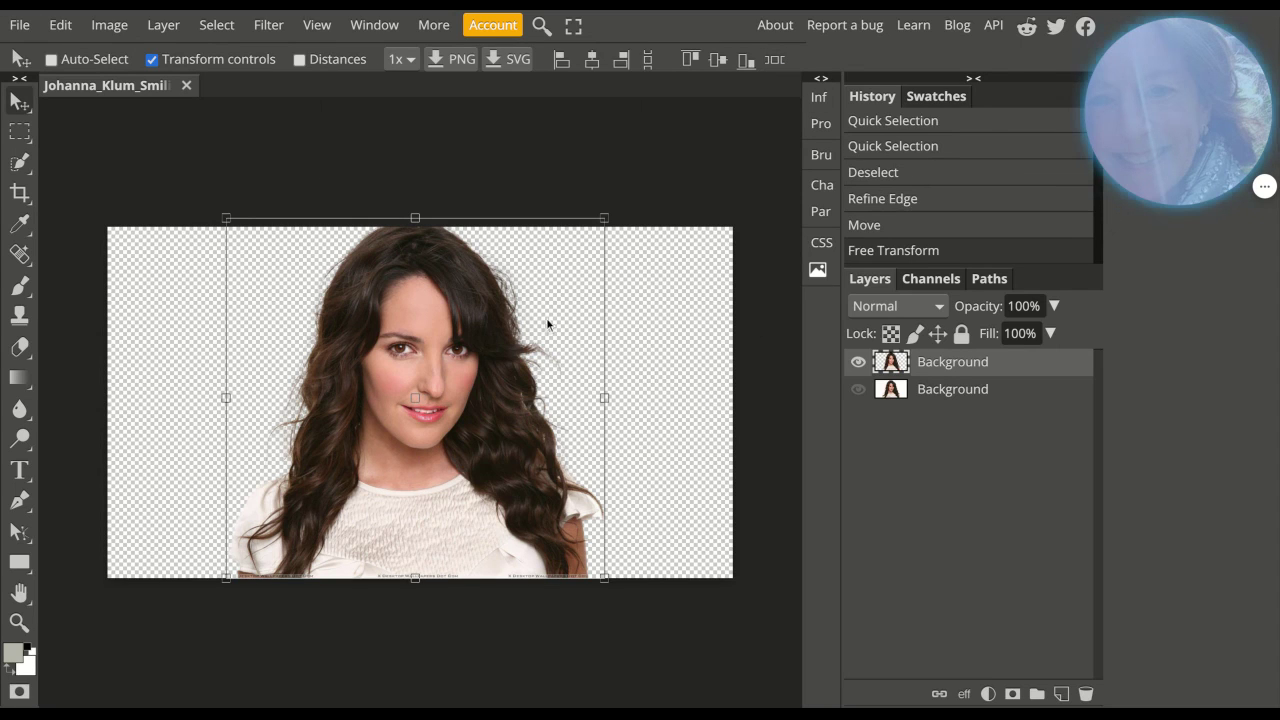
left_click_drag(549, 320, 561, 320)
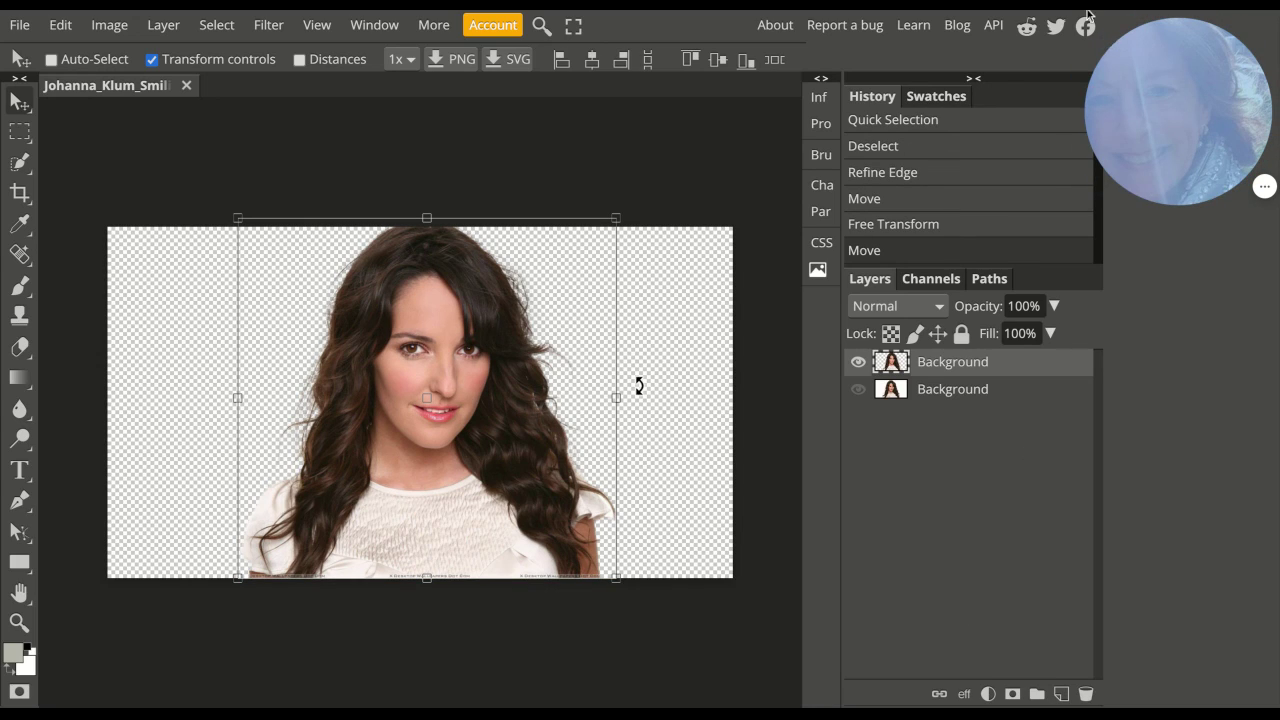